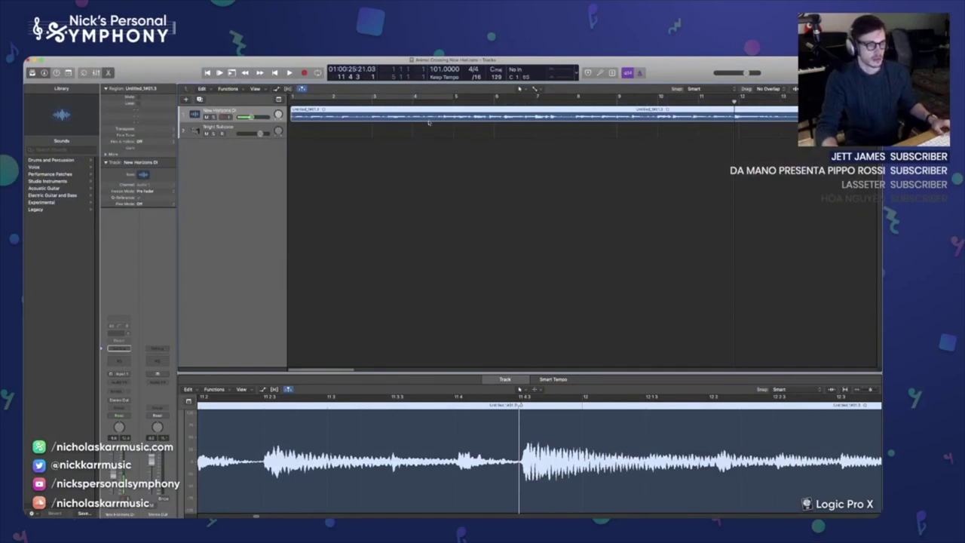
Step: Play the New Horizons reference recording in short passages around bars 12 to 14
{"action": "left_click", "coordinate": [249, 130]}
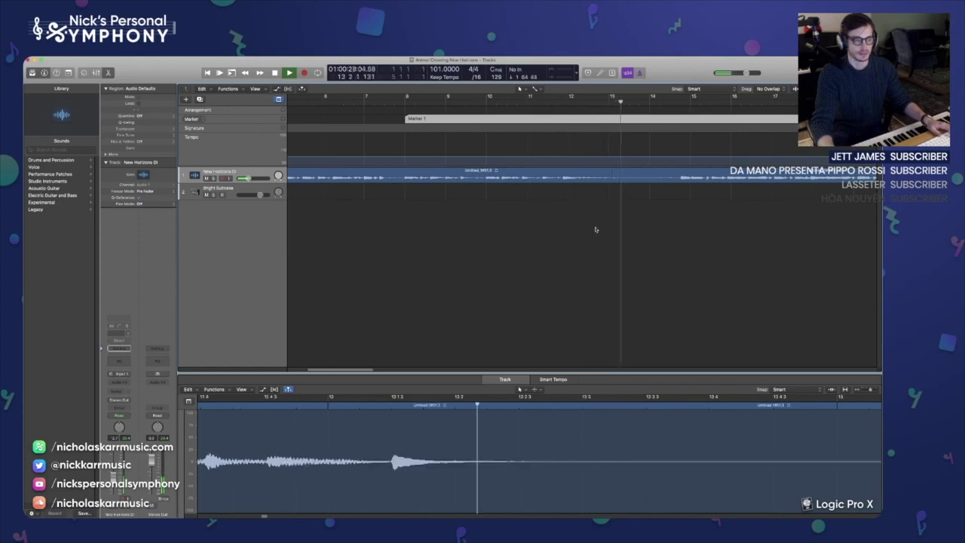
{"action": "key", "text": "space"}
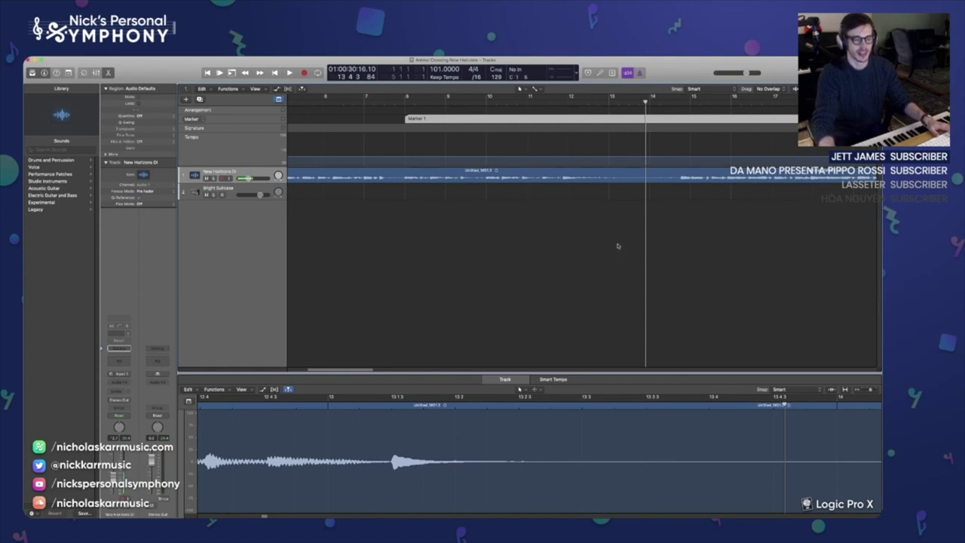
{"action": "key", "text": "space"}
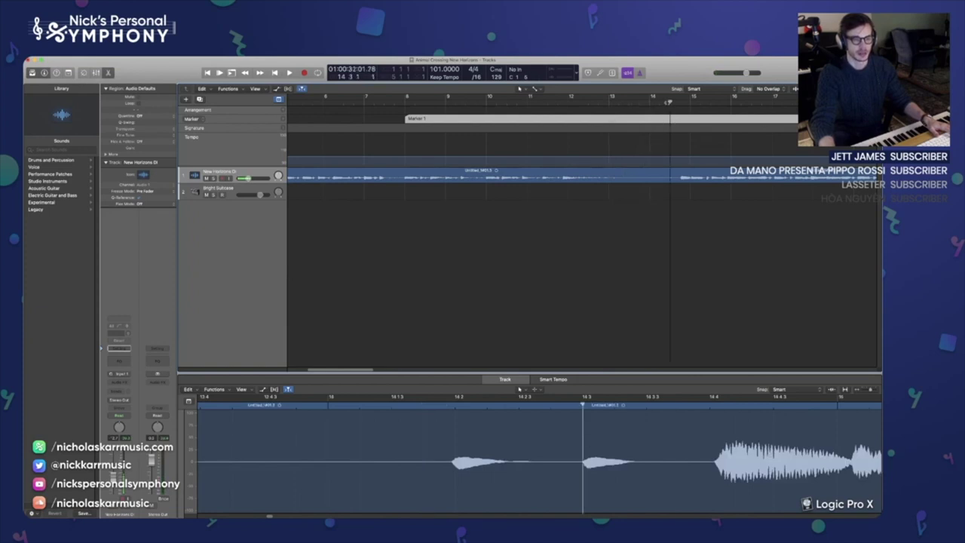
{"action": "key", "text": "space"}
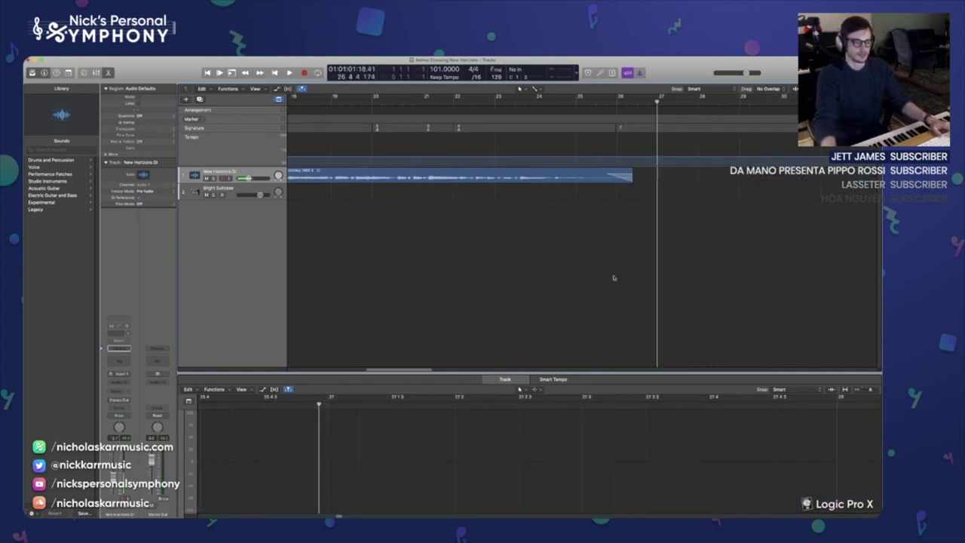
Step: Return to the start of the project and play the reference recording with the metronome
{"action": "scroll", "coordinate": [467, 227], "scroll_direction": "left", "scroll_amount": 3}
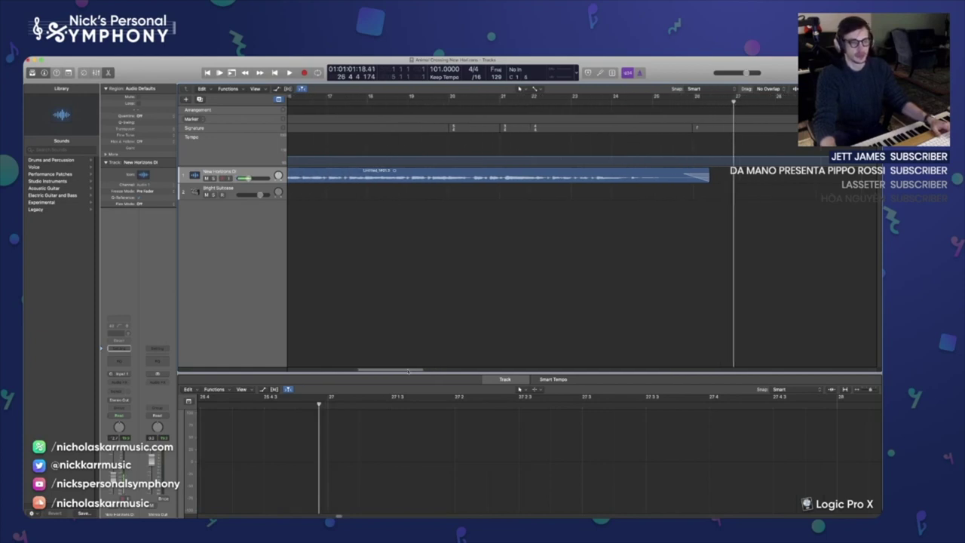
{"action": "left_click_drag", "start_coordinate": [408, 372], "coordinate": [395, 375]}
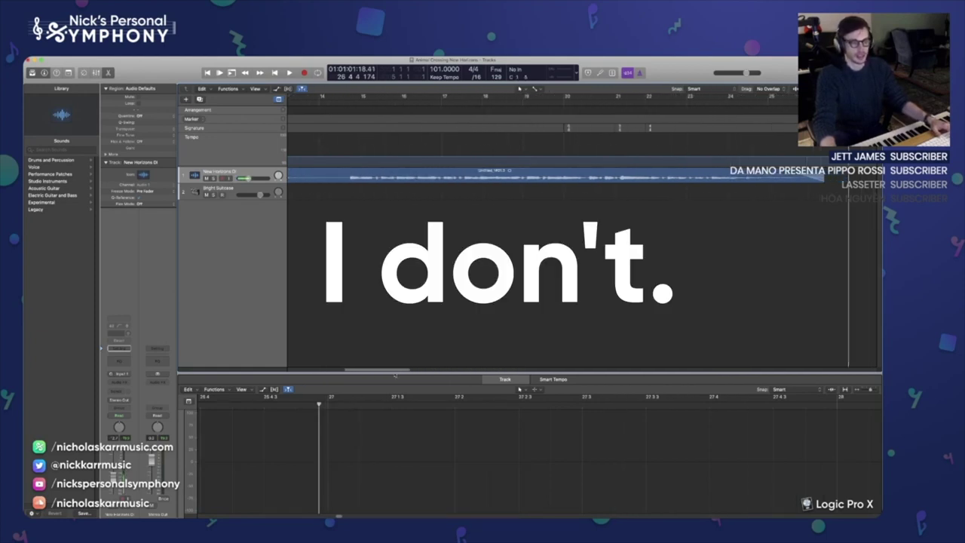
{"action": "scroll", "coordinate": [603, 211], "scroll_direction": "left", "scroll_amount": 15}
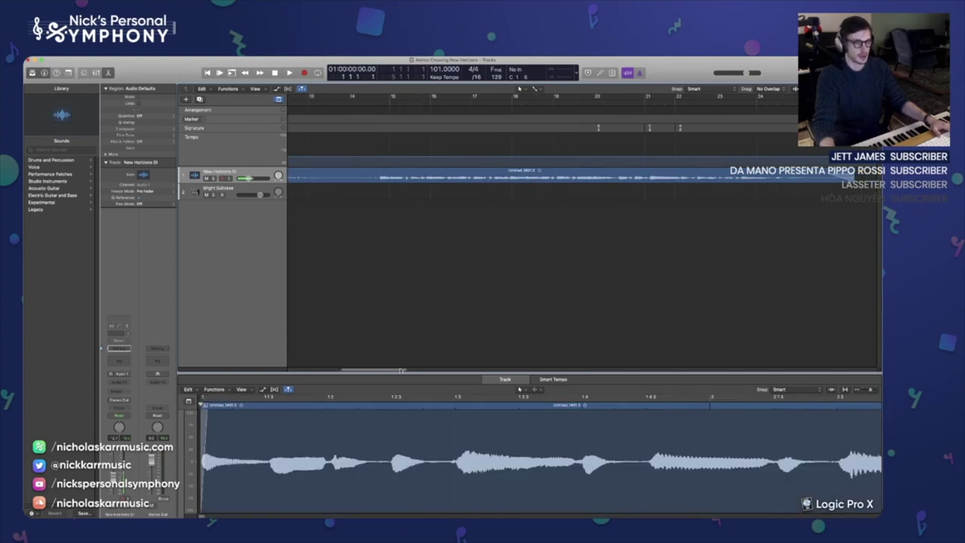
{"action": "left_click_drag", "start_coordinate": [402, 370], "coordinate": [338, 372]}
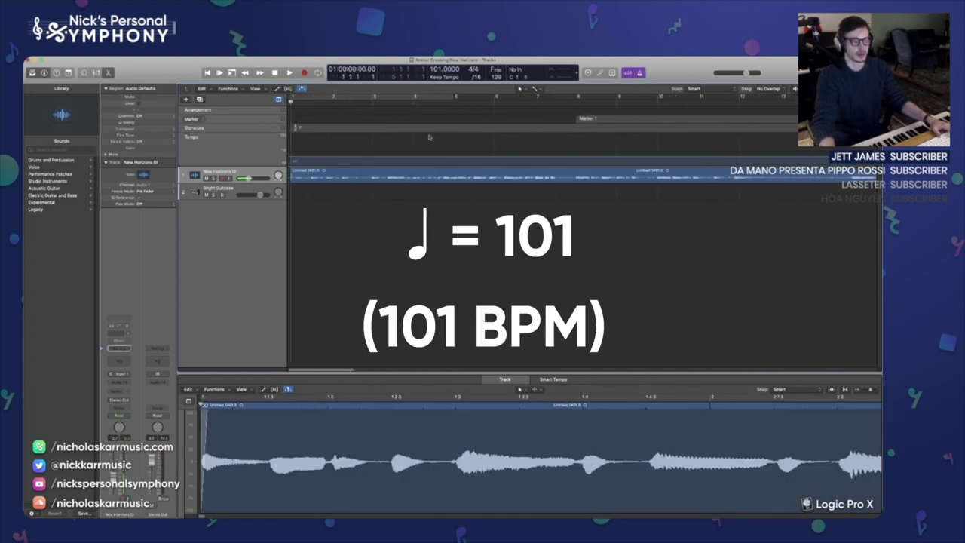
{"action": "key", "text": "space"}
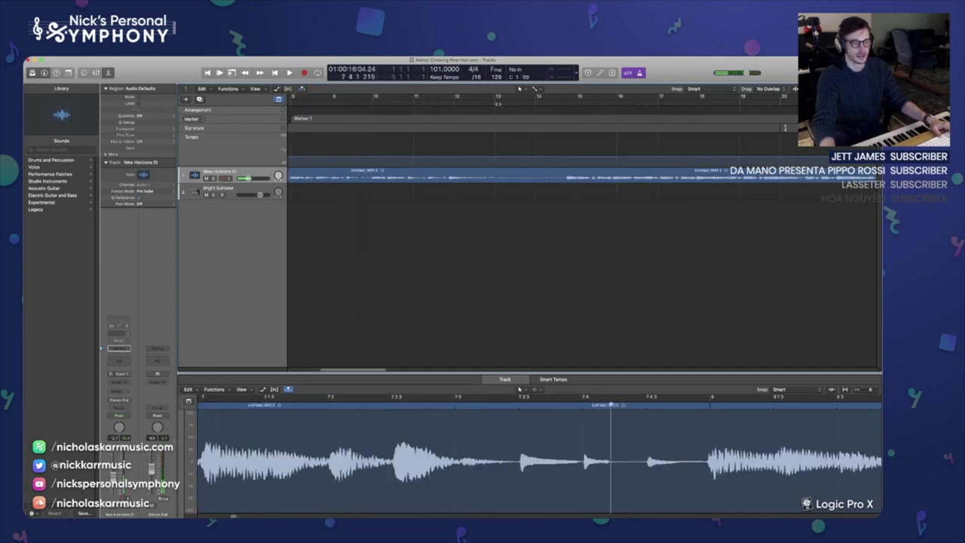
Step: Check the reference recording against the beat around bars 14 and 15, positioning the playhead at bar 14, beat 4
{"action": "left_click_drag", "start_coordinate": [498, 104], "coordinate": [537, 198]}
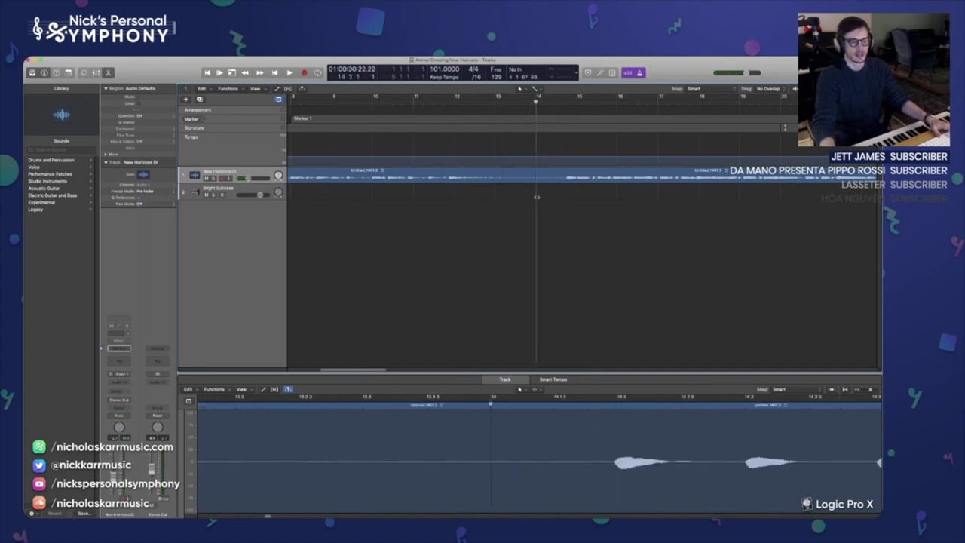
{"action": "left_click", "coordinate": [575, 110]}
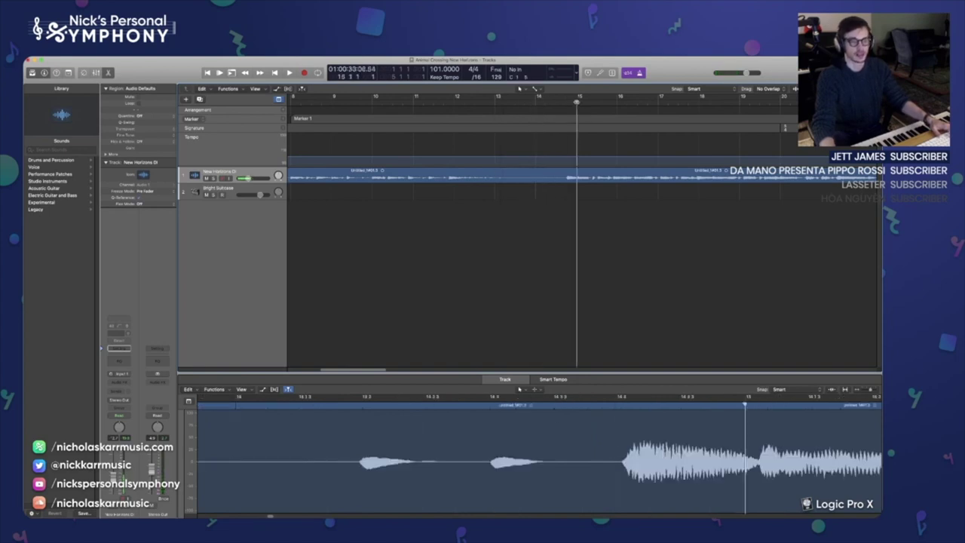
{"action": "key", "text": "space"}
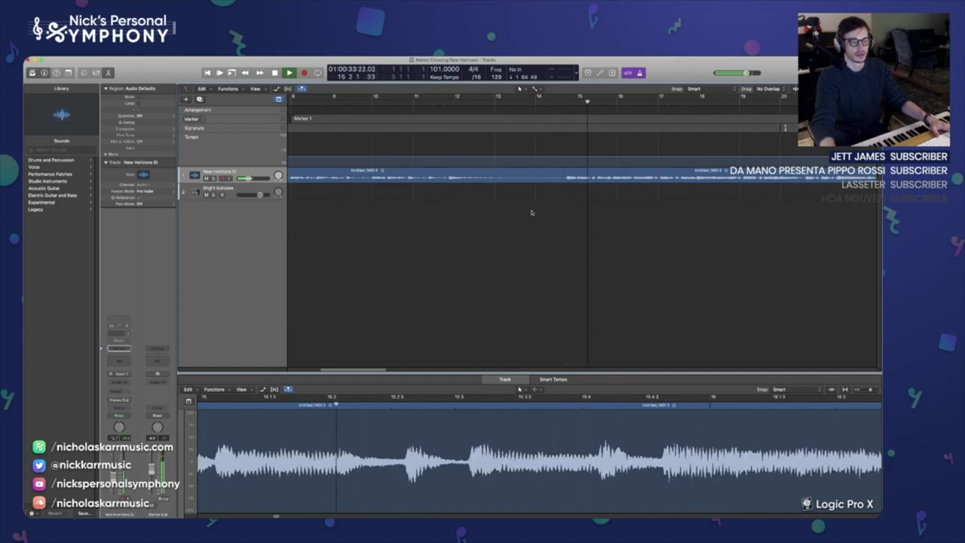
{"action": "left_click", "coordinate": [567, 100]}
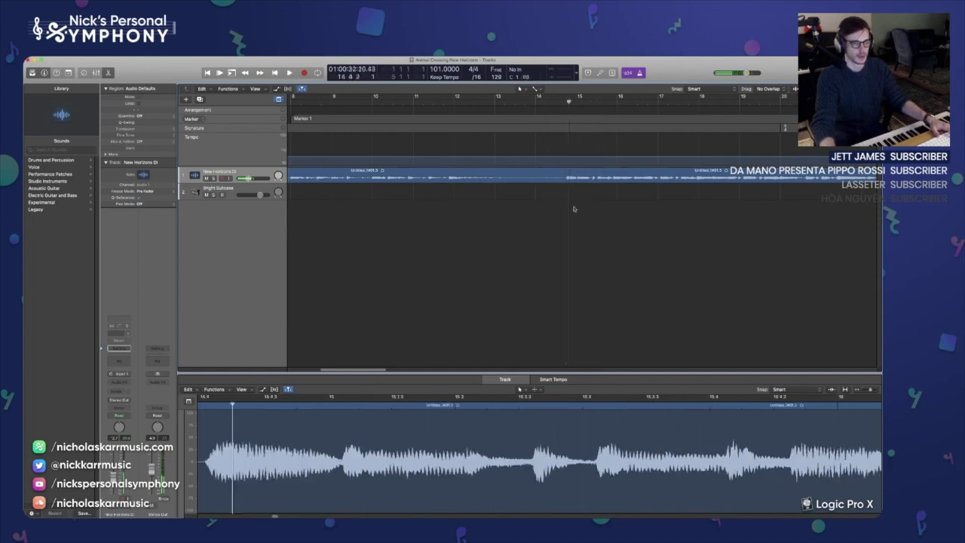
{"action": "scroll", "coordinate": [438, 218], "scroll_direction": "right", "scroll_amount": 4}
{"action": "left_click", "coordinate": [406, 101]}
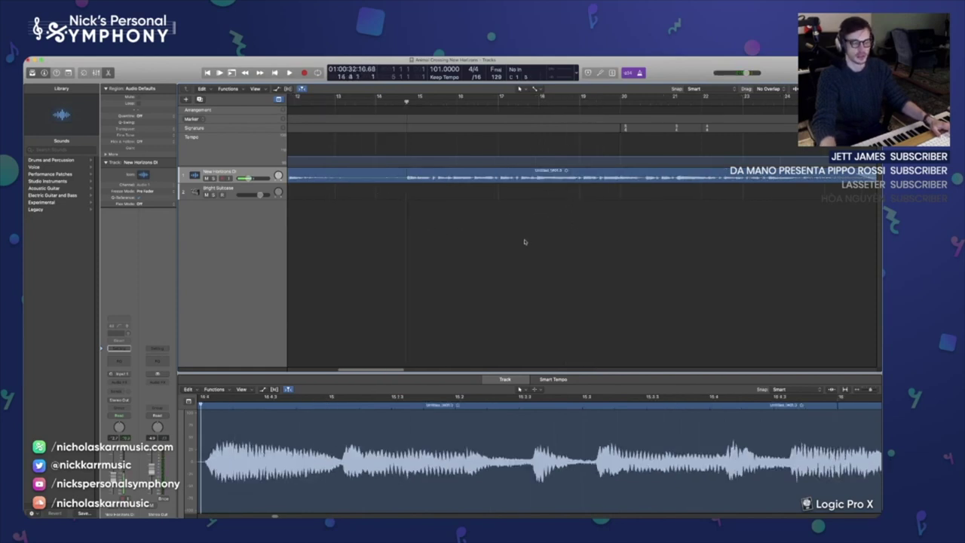
{"action": "scroll", "coordinate": [565, 227], "scroll_direction": "right", "scroll_amount": 3}
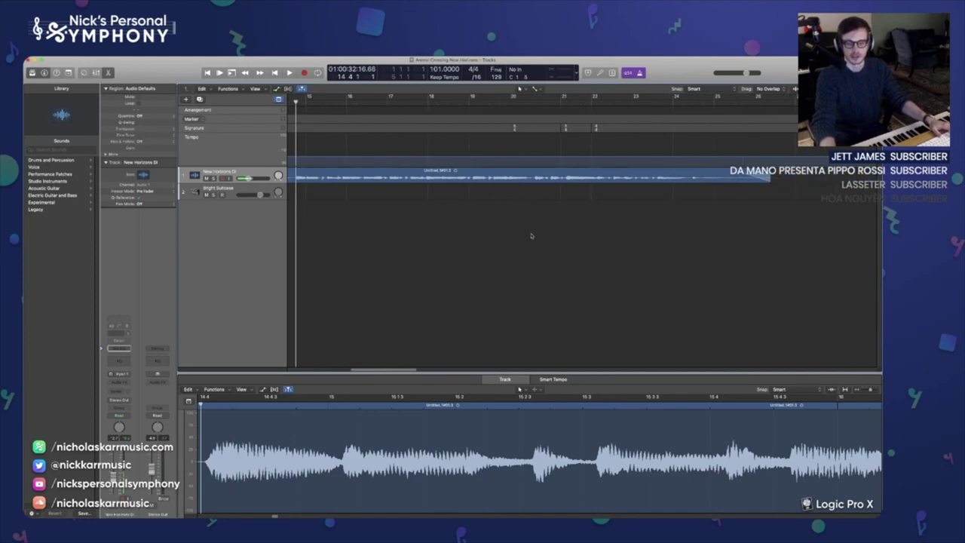
Step: Listen to the reference recording across the time signature changes from bar 20 onward
{"action": "left_click", "coordinate": [510, 101]}
{"action": "left_click", "coordinate": [571, 101]}
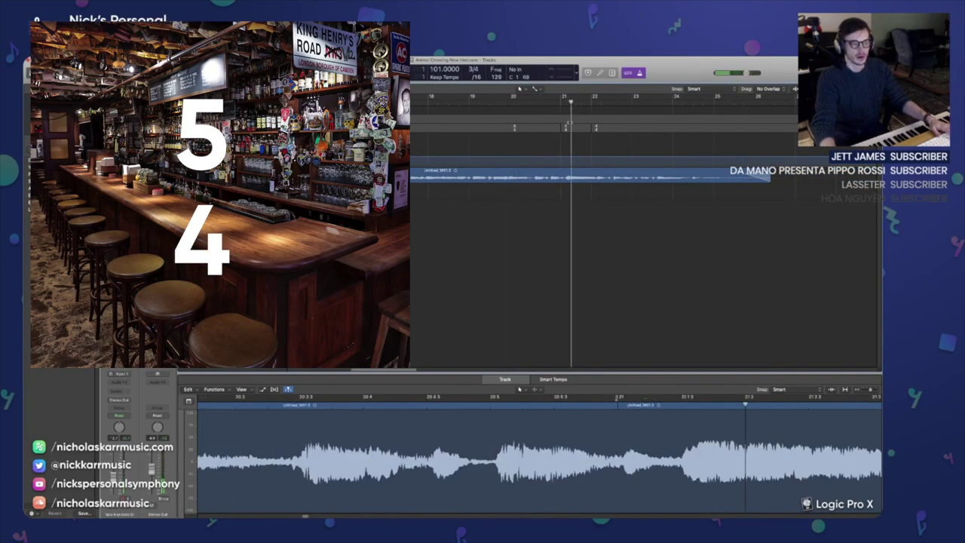
{"action": "left_click", "coordinate": [511, 101]}
{"action": "left_click", "coordinate": [500, 102]}
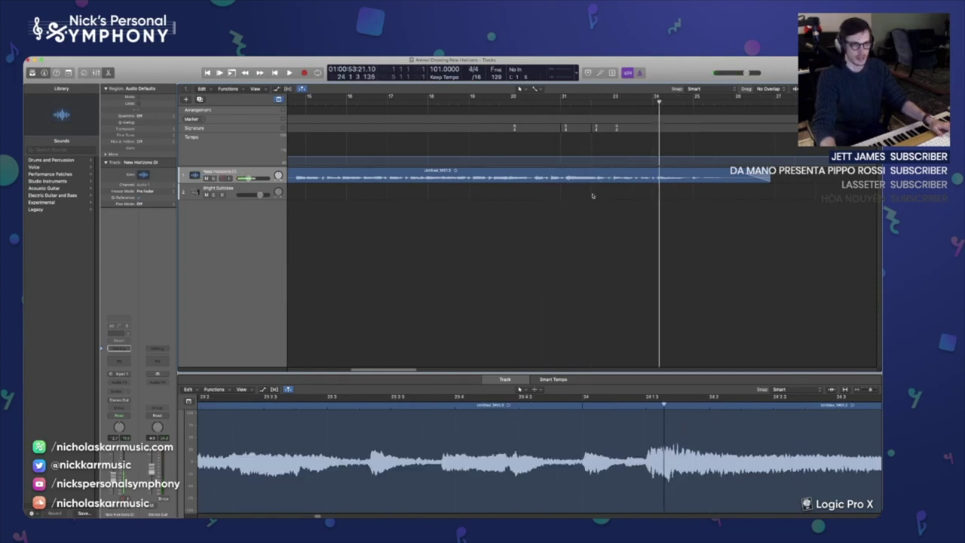
{"action": "scroll", "coordinate": [591, 194], "scroll_direction": "left", "scroll_amount": 3}
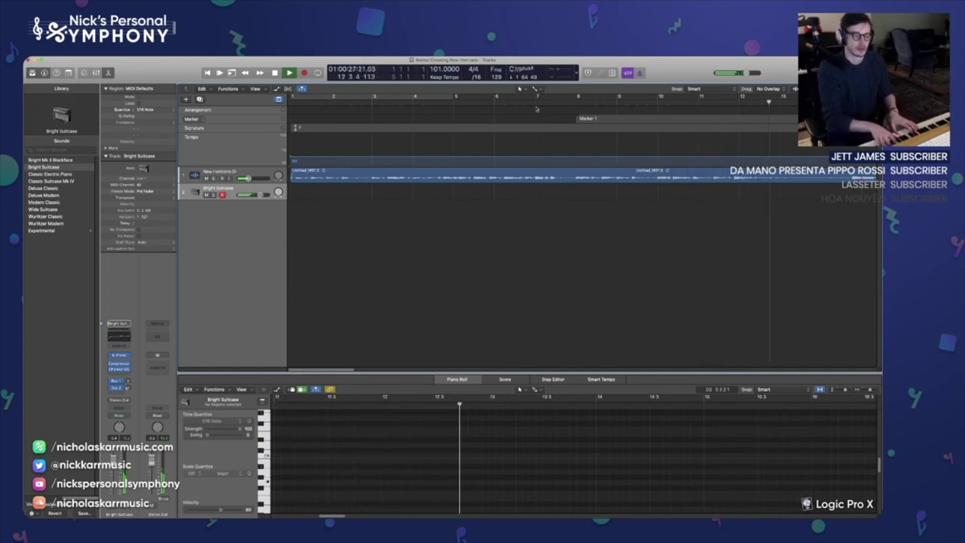
Step: Record a part on the Bright Suitcase track from the beginning of the song against the reference recording
{"action": "key", "text": "space"}
{"action": "key", "text": "Return"}
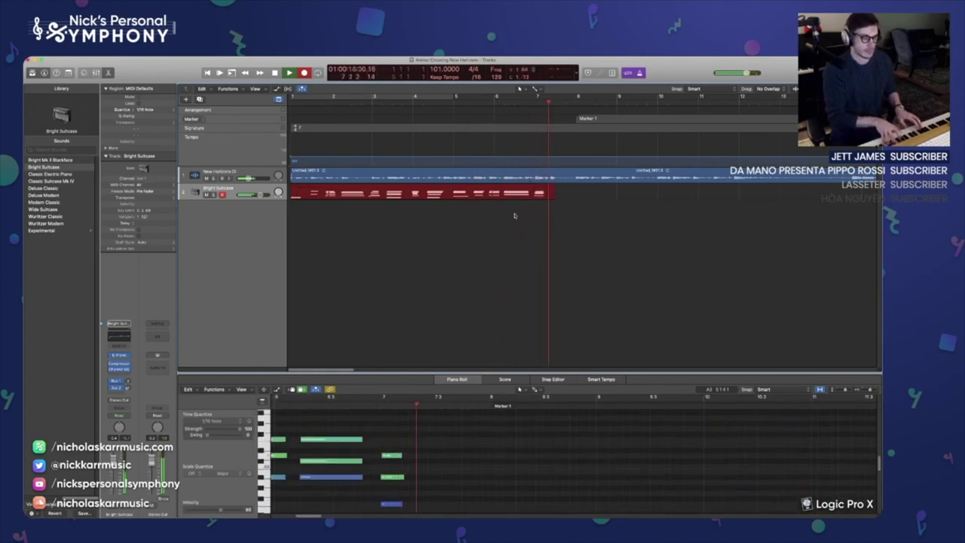
{"action": "key", "text": "space"}
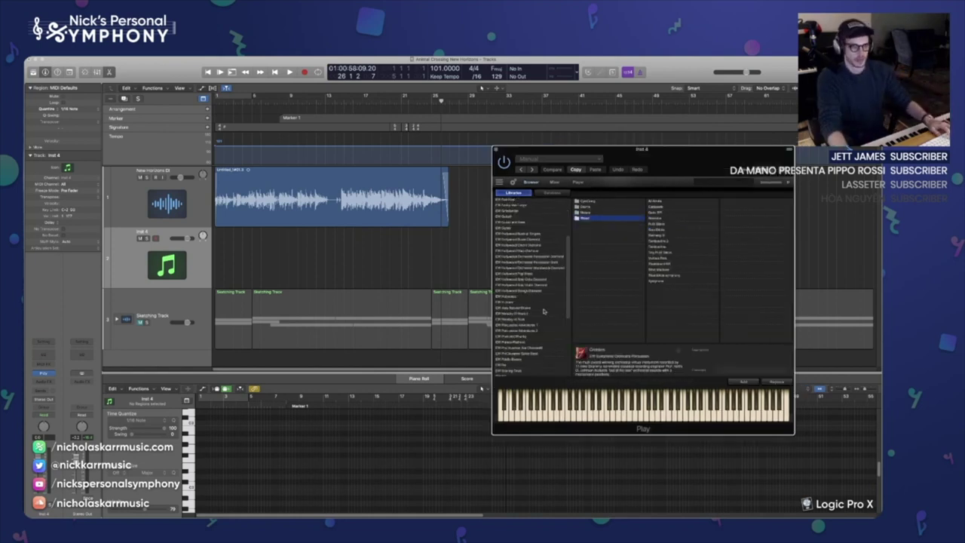
Step: Search the Play instrument database for shaker and audition the Shakers and Seed Pods patches on the Inst 4 track
{"action": "scroll", "coordinate": [541, 312], "scroll_direction": "down", "scroll_amount": 5}
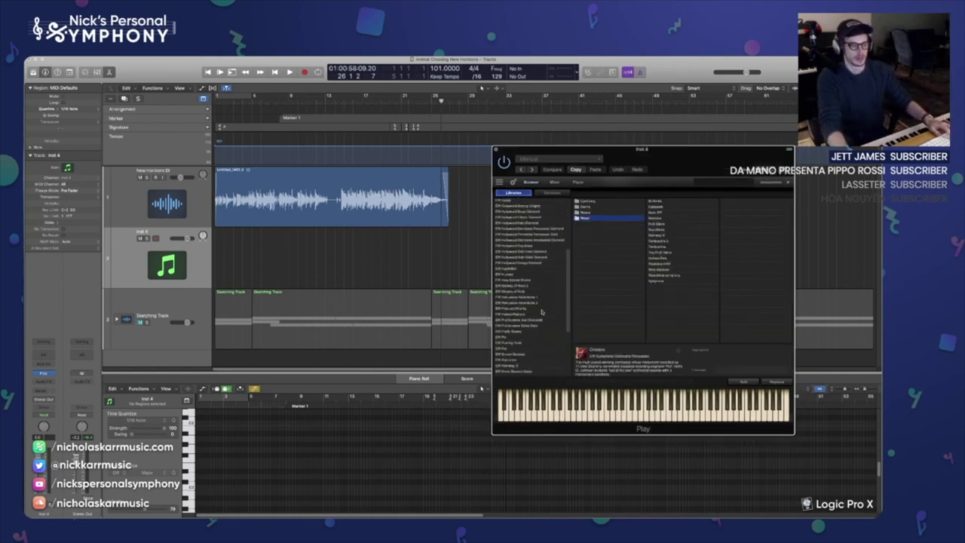
{"action": "scroll", "coordinate": [542, 313], "scroll_direction": "down", "scroll_amount": 2}
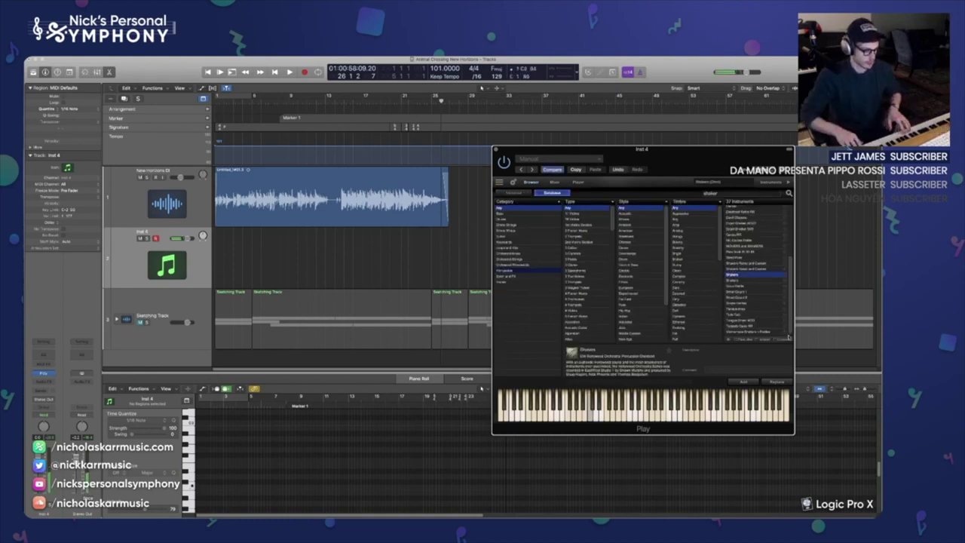
{"action": "key", "text": "Down"}
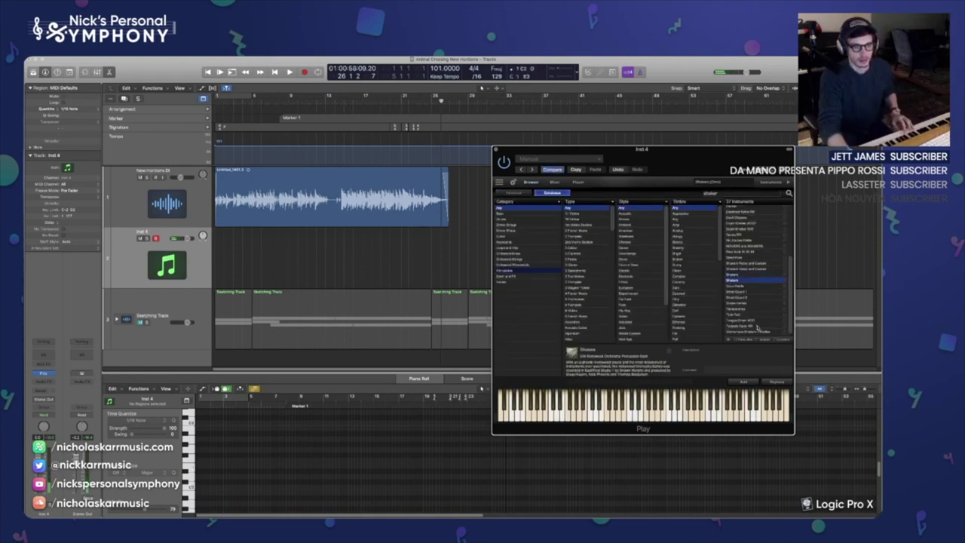
{"action": "left_click", "coordinate": [744, 268]}
{"action": "left_click_drag", "start_coordinate": [788, 299], "coordinate": [788, 295]}
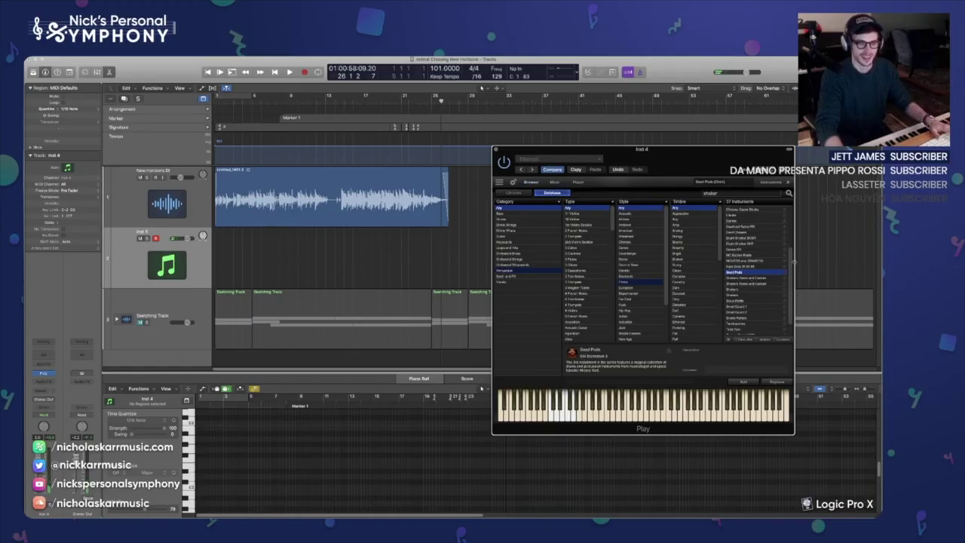
{"action": "scroll", "coordinate": [789, 292], "scroll_direction": "down", "scroll_amount": 2}
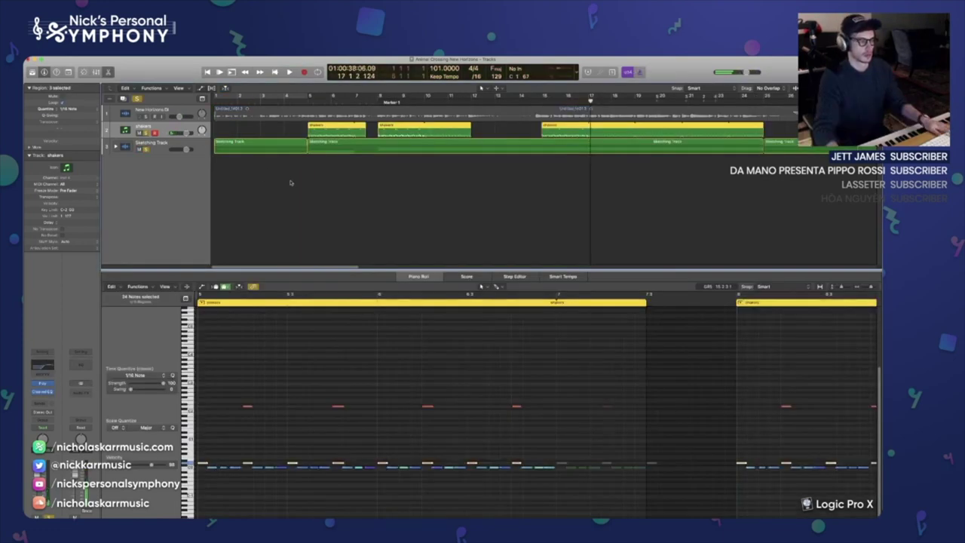
{"action": "left_click", "coordinate": [319, 189]}
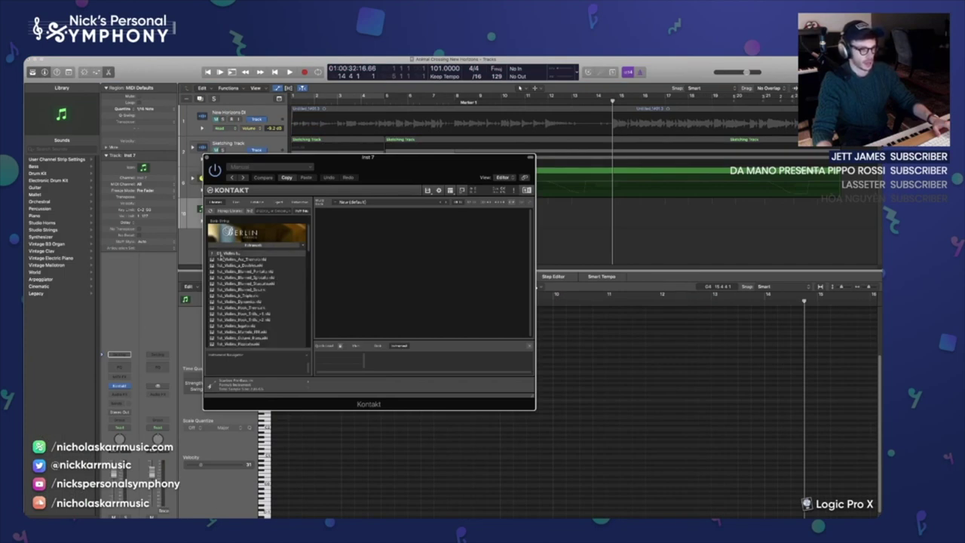
Step: Open the Basses folder of the Berlin string library in Kontakt for the new instrument track
{"action": "left_click", "coordinate": [220, 254]}
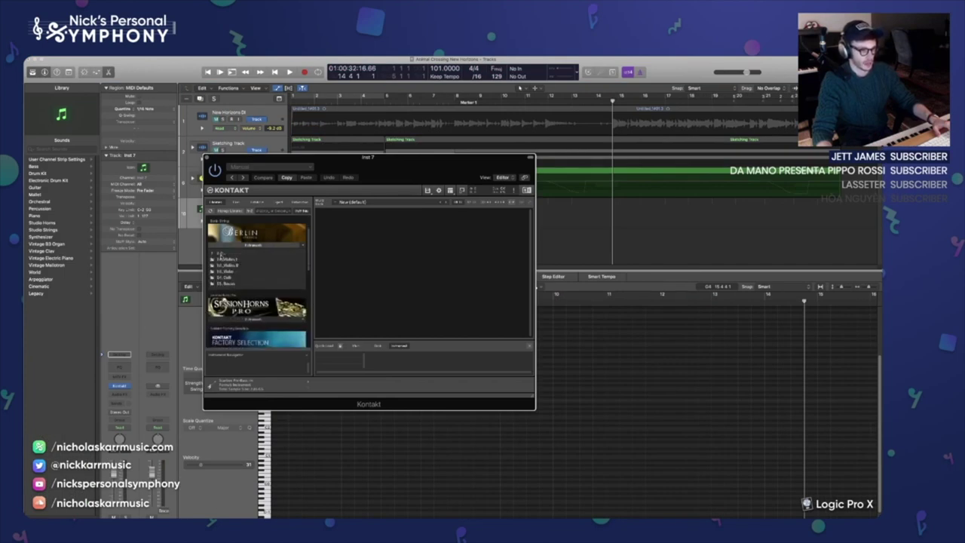
{"action": "left_click", "coordinate": [229, 284]}
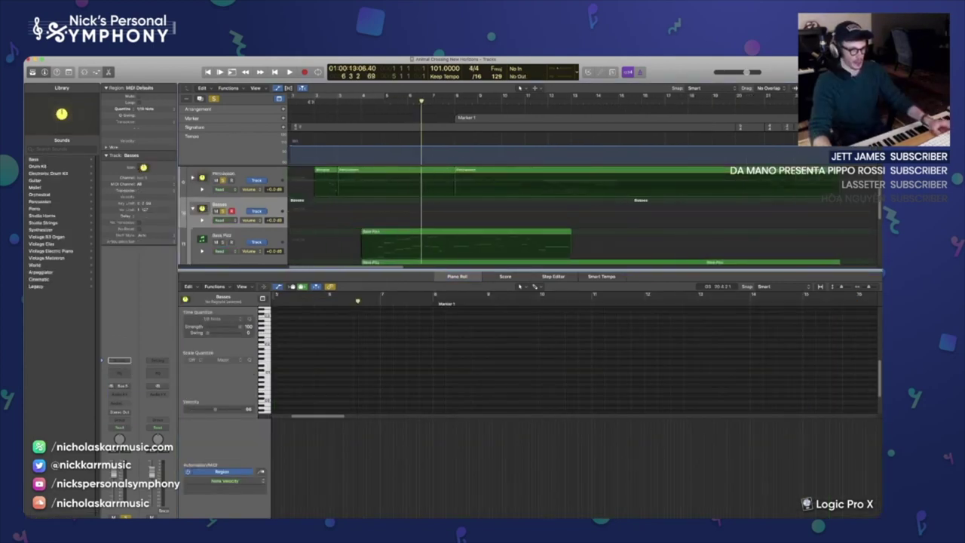
Step: Play the arrangement and review the bass and cello pizzicato tracks in the Basses stack
{"action": "key", "text": "space"}
{"action": "scroll", "coordinate": [552, 218], "scroll_direction": "down", "scroll_amount": 3}
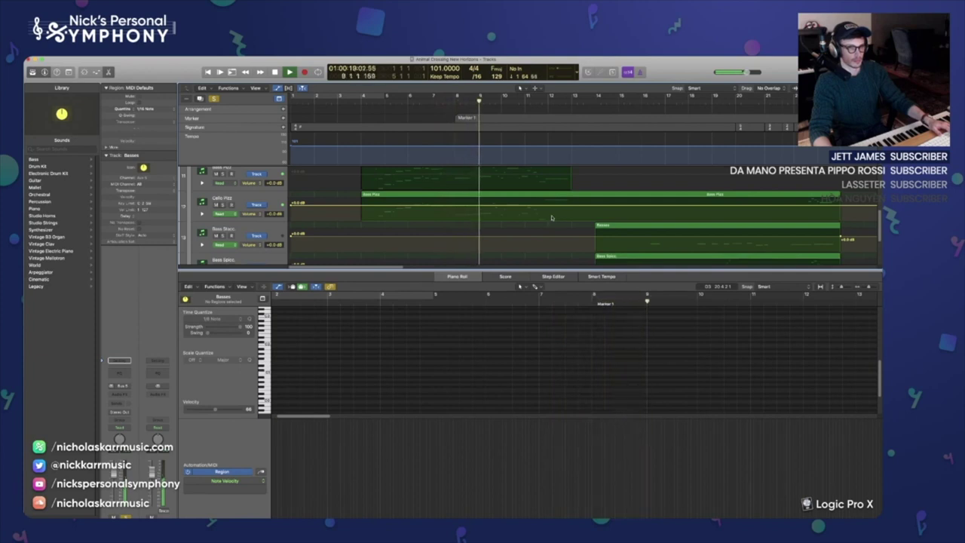
{"action": "scroll", "coordinate": [490, 226], "scroll_direction": "up", "scroll_amount": 1}
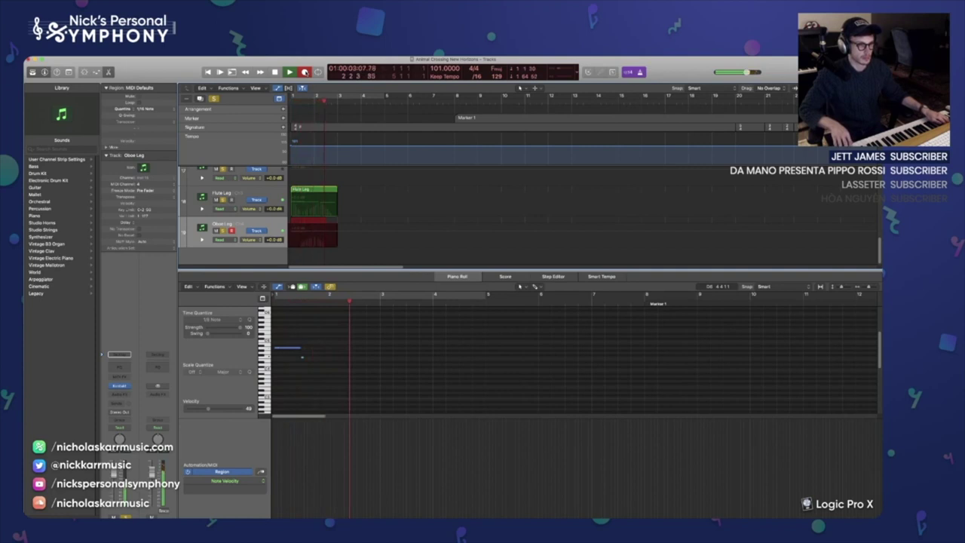
Step: Stop recording on the Oboe Leg track, select the track two above it and start recording there
{"action": "key", "text": "space"}
{"action": "key", "text": "Up"}
{"action": "key", "text": "Up"}
{"action": "key", "text": "r"}
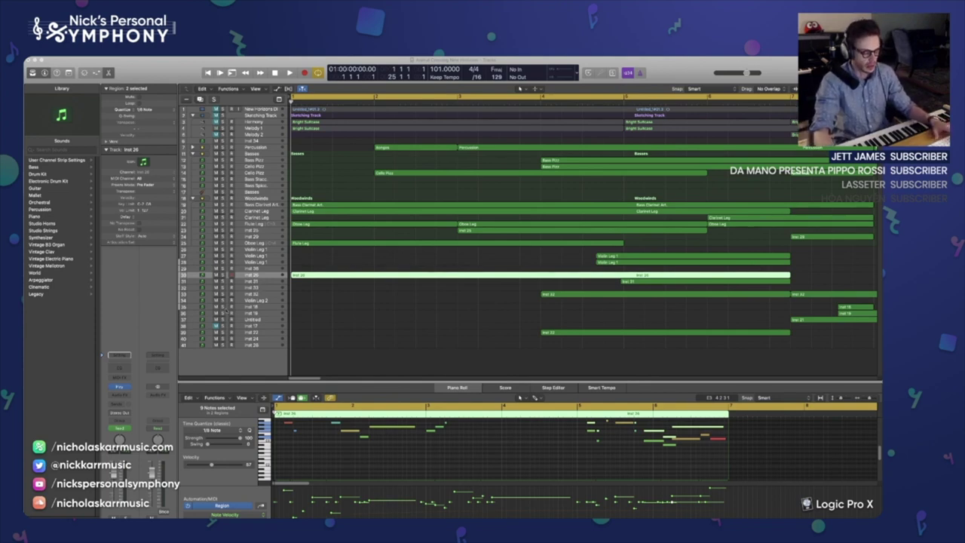
Step: Rename the selected violin instrument track as Solo Violin
{"action": "left_click", "coordinate": [273, 269]}
{"action": "left_click", "coordinate": [270, 277]}
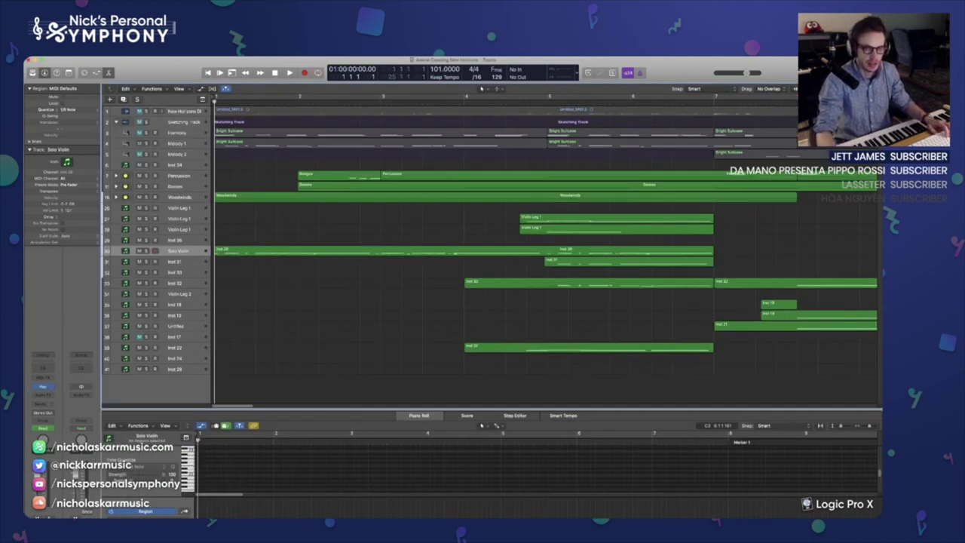
Step: Expand the Percussion track stack and solo it
{"action": "key", "text": "super+Left"}
{"action": "key", "text": "super+Left"}
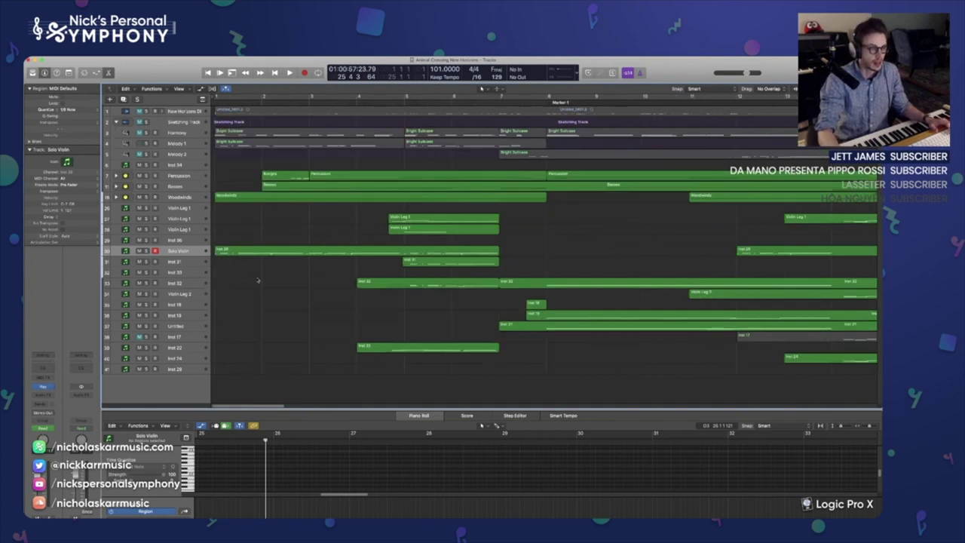
{"action": "left_click", "coordinate": [116, 176]}
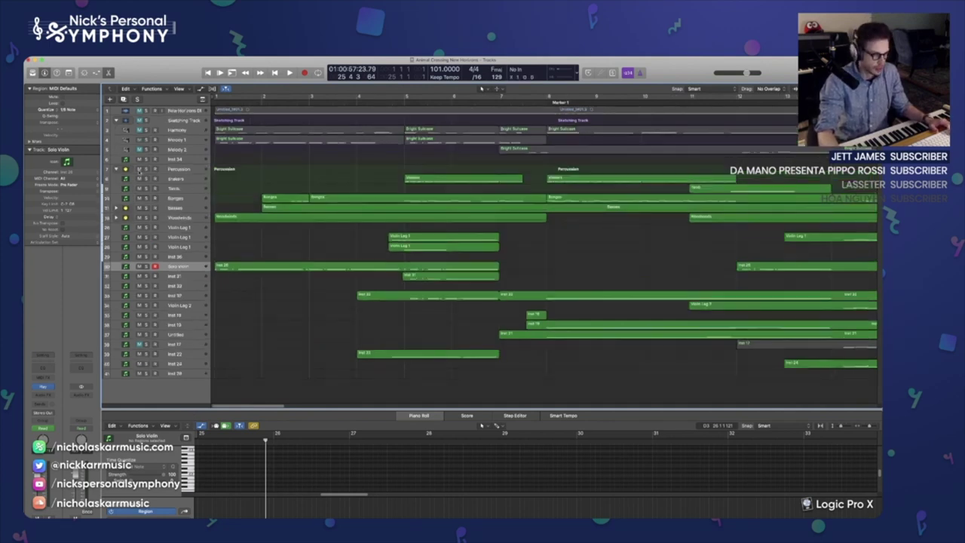
{"action": "left_click", "coordinate": [146, 170]}
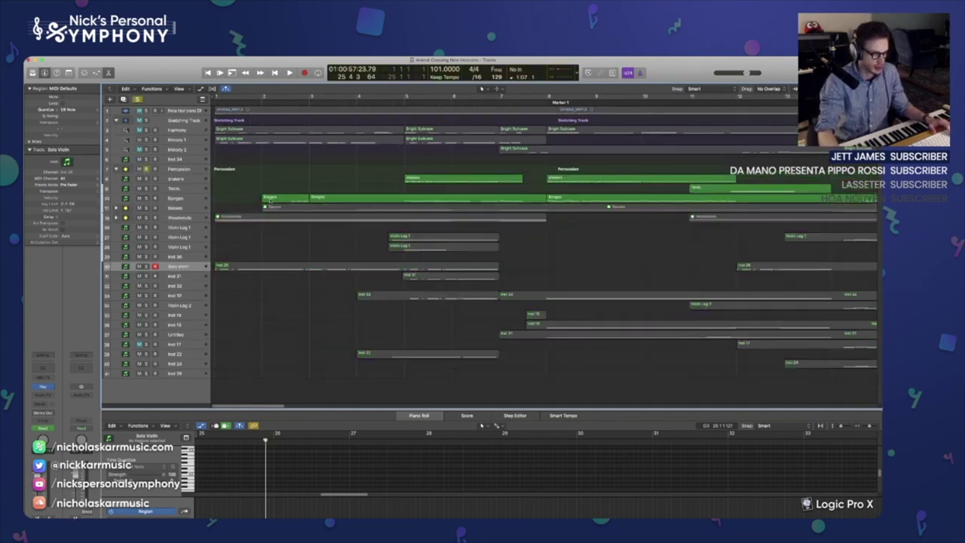
Step: Play the soloed Percussion stack, then solo and expand the Basses stack to audition its pizzicato tracks
{"action": "left_click", "coordinate": [294, 119]}
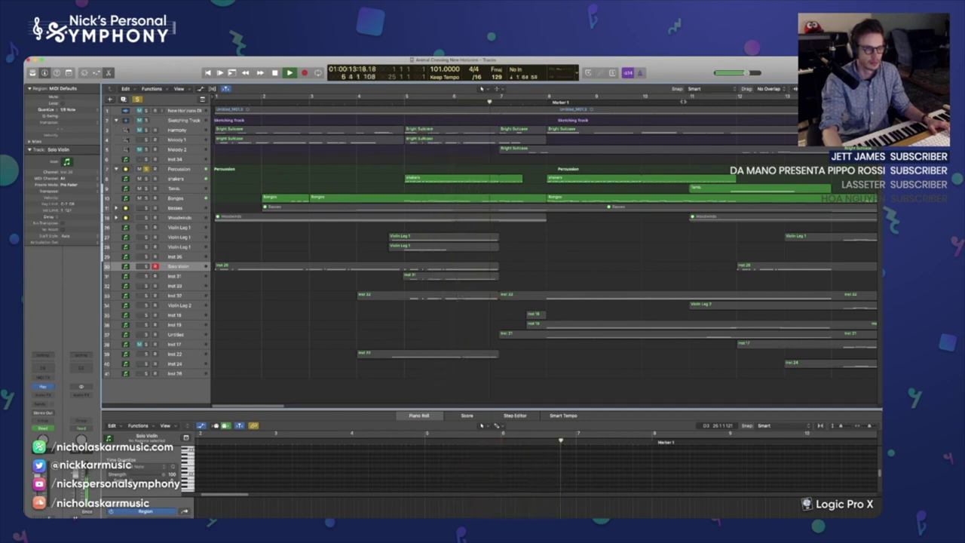
{"action": "left_click", "coordinate": [724, 101]}
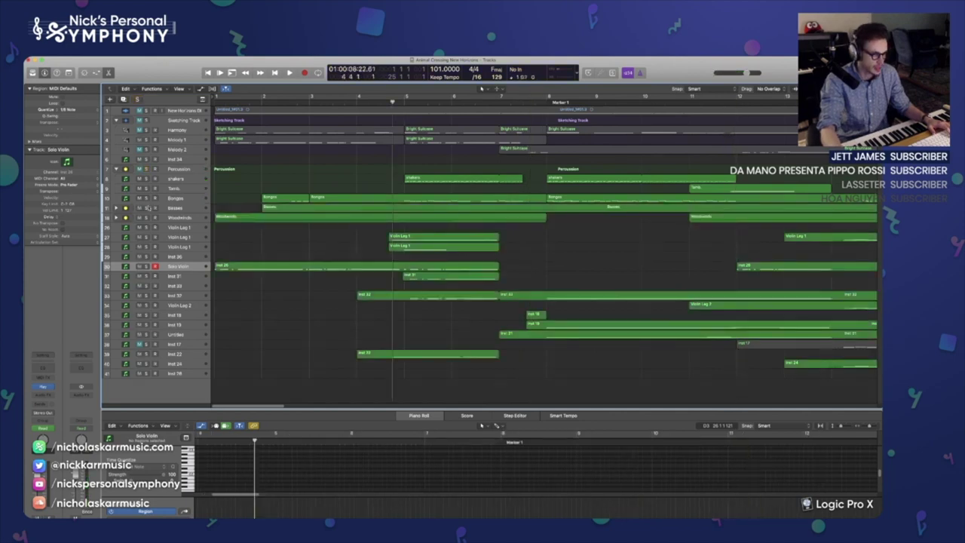
{"action": "left_click", "coordinate": [147, 207]}
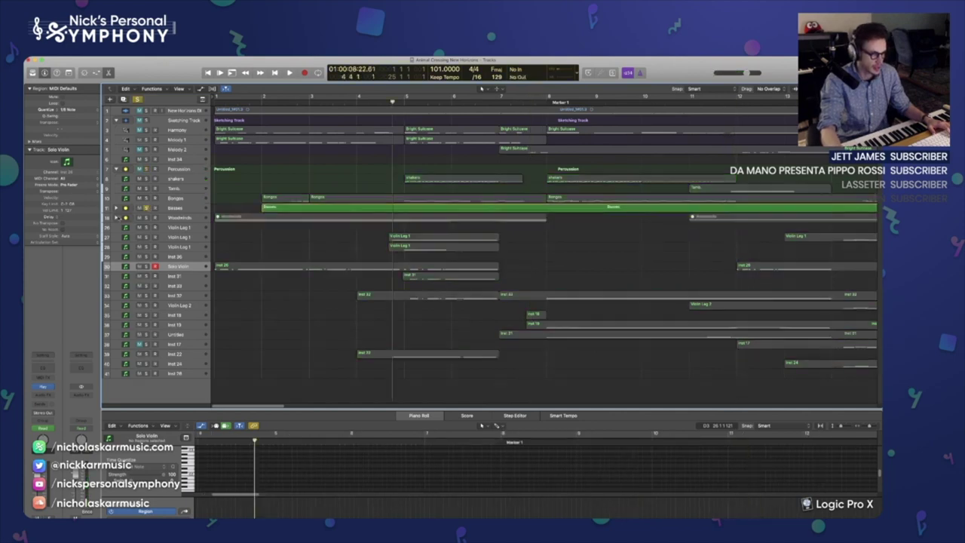
{"action": "left_click", "coordinate": [116, 208]}
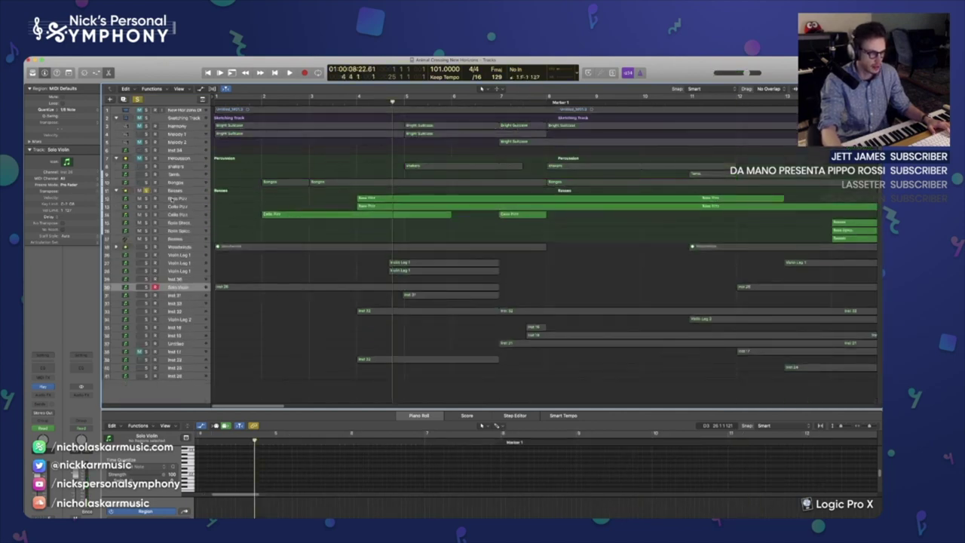
{"action": "left_click", "coordinate": [173, 193]}
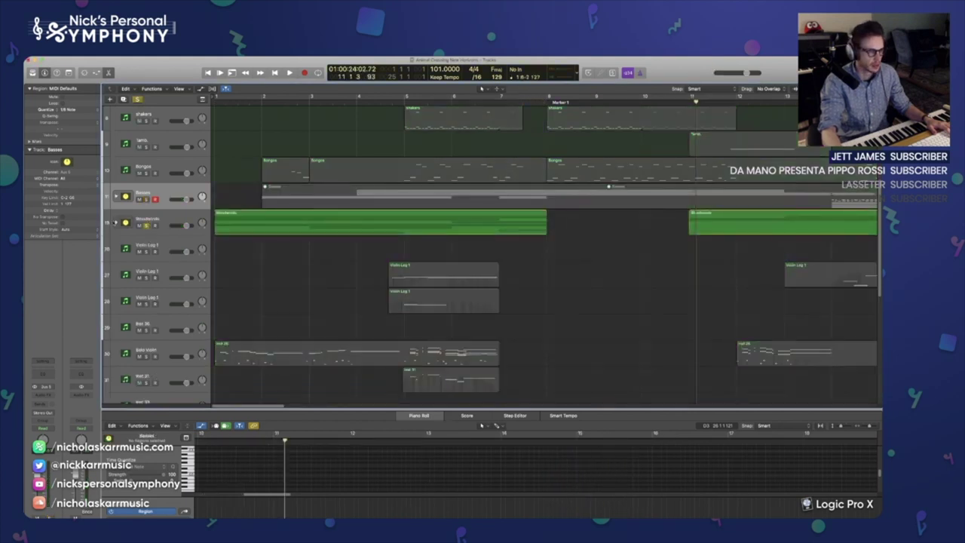
Step: Expand the soloed Woodwinds stack and play it from the start of the project
{"action": "left_click", "coordinate": [116, 223]}
{"action": "left_click_drag", "start_coordinate": [280, 101], "coordinate": [196, 108]}
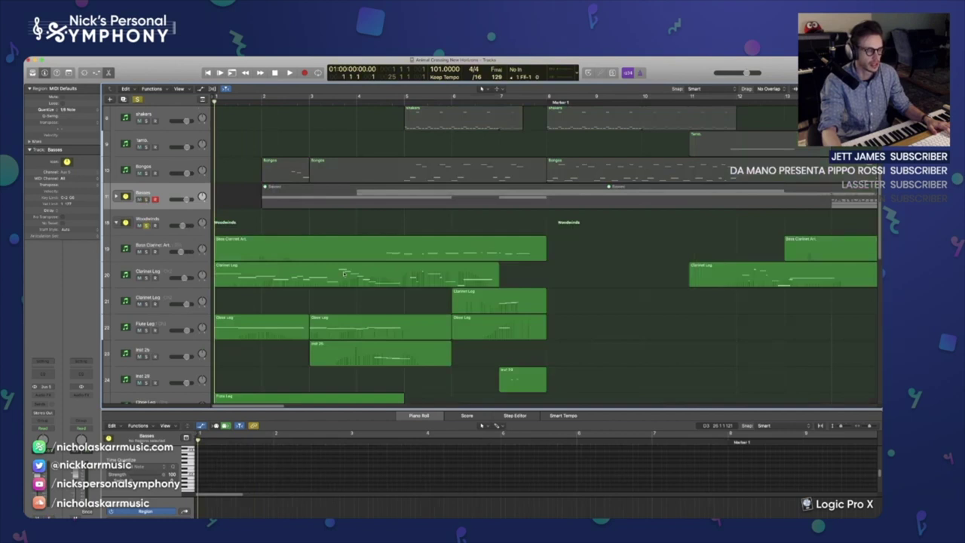
{"action": "key", "text": "space"}
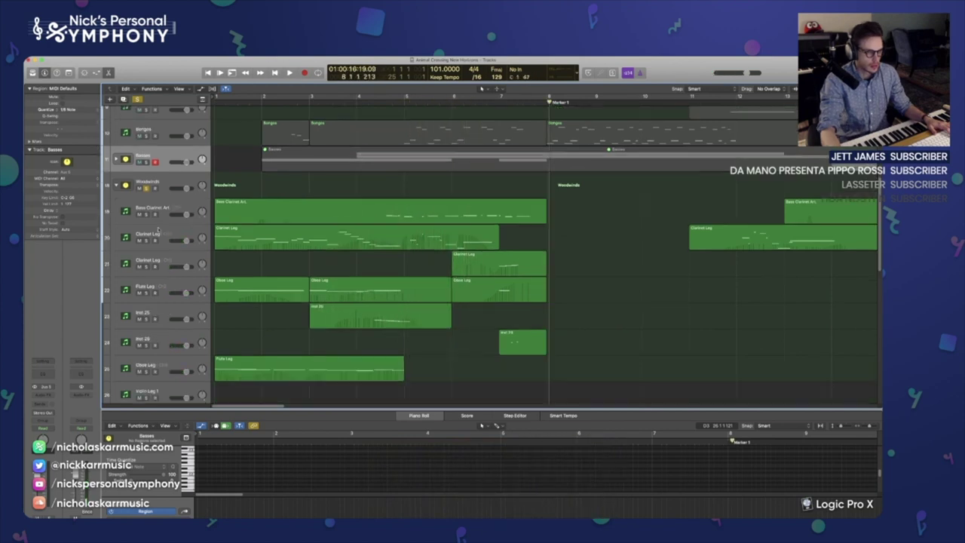
Step: Rename the Inst 25 track as Bassoon and play it soloed together with the first Clarinet Leg track
{"action": "left_click", "coordinate": [167, 238]}
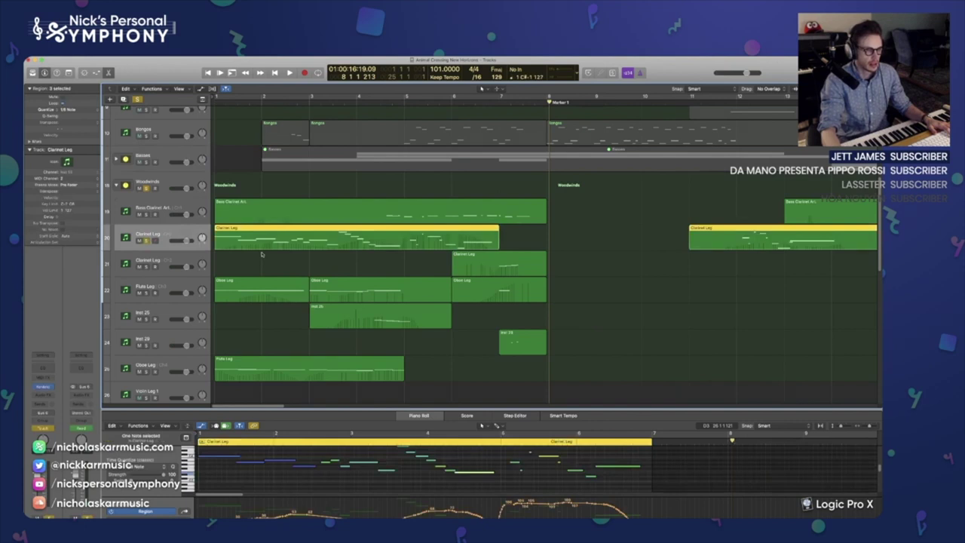
{"action": "key", "text": "s"}
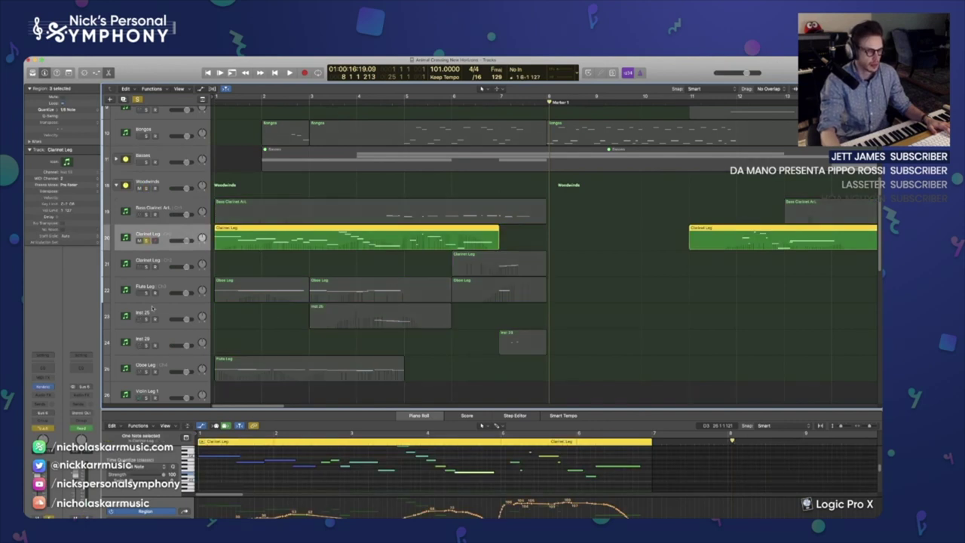
{"action": "left_click", "coordinate": [381, 325]}
{"action": "key", "text": "s"}
{"action": "key", "text": "space"}
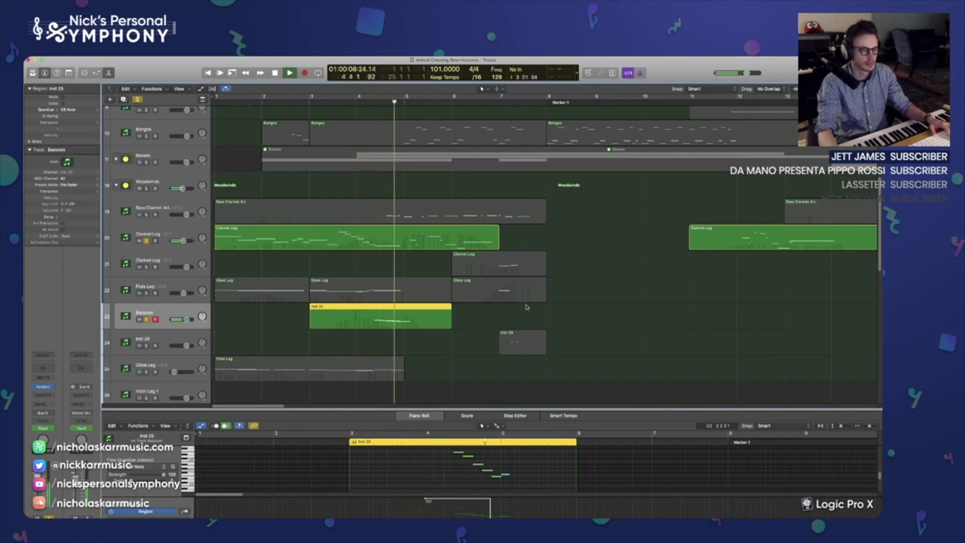
{"action": "key", "text": "space"}
Step: Switch the solo from the Oboe Leg track to the Flute Leg track and play from the start
{"action": "scroll", "coordinate": [526, 307], "scroll_direction": "down", "scroll_amount": 2}
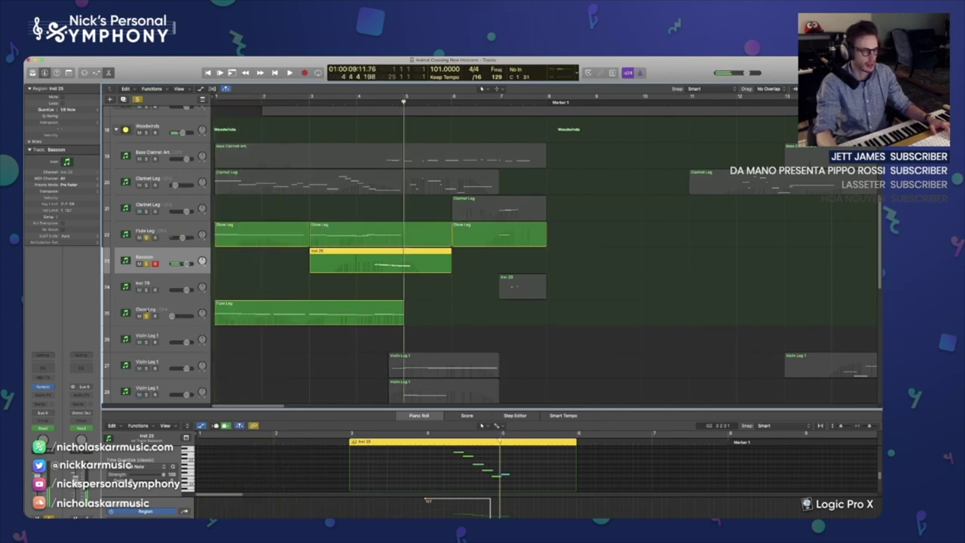
{"action": "left_click", "coordinate": [146, 315]}
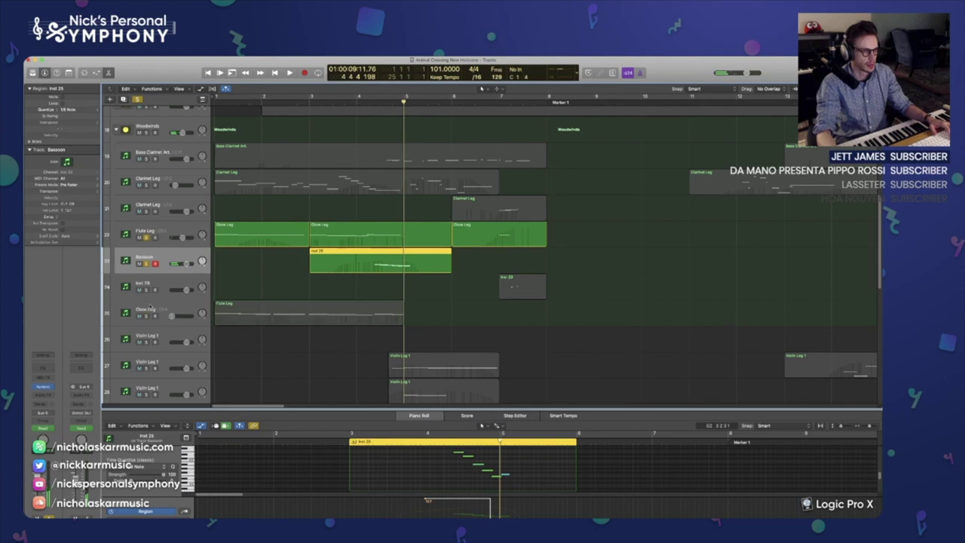
{"action": "key", "text": "Return"}
{"action": "key", "text": "space"}
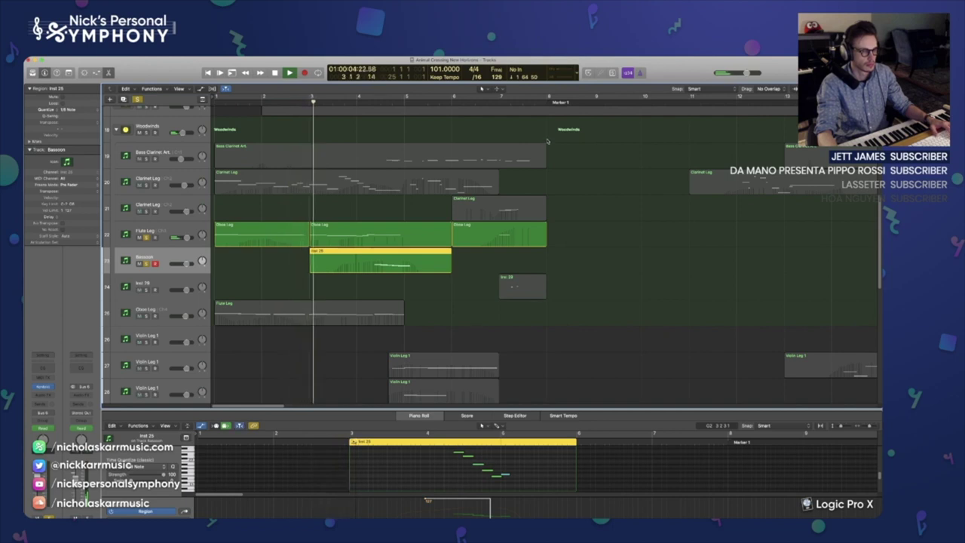
{"action": "key", "text": "space"}
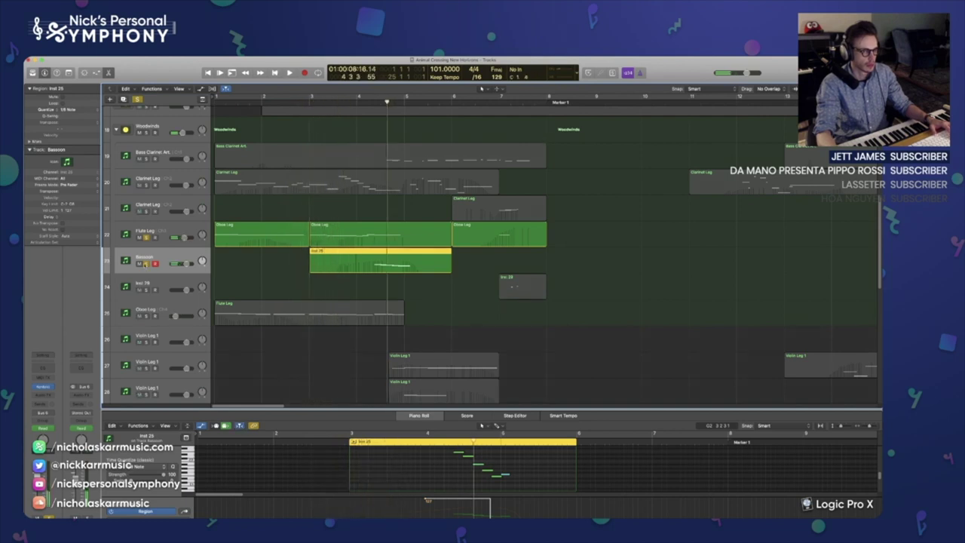
Step: Clear the Bassoon and Flute Leg solos, solo the first Clarinet Leg track and play it from the start
{"action": "left_click", "coordinate": [147, 263]}
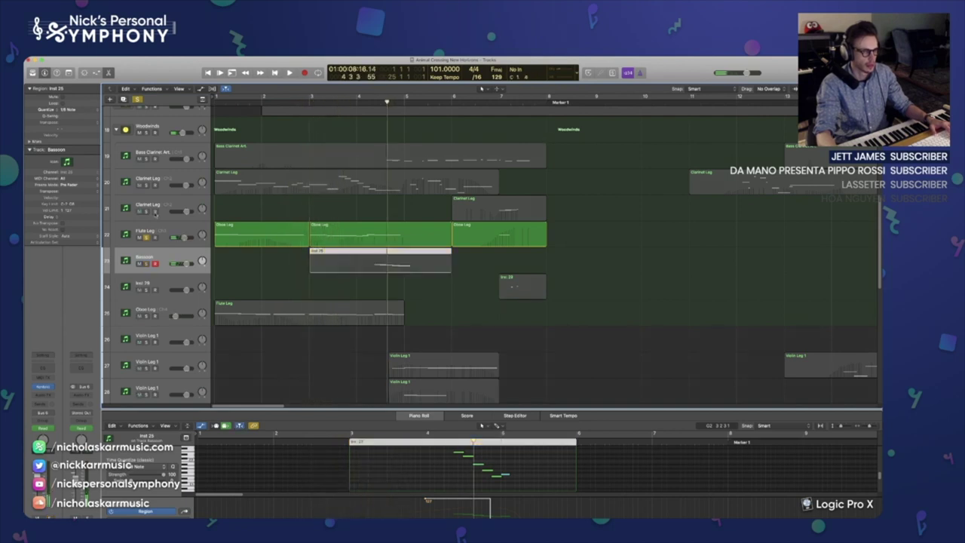
{"action": "left_click", "coordinate": [148, 192]}
{"action": "key", "text": "Return"}
{"action": "key", "text": "space"}
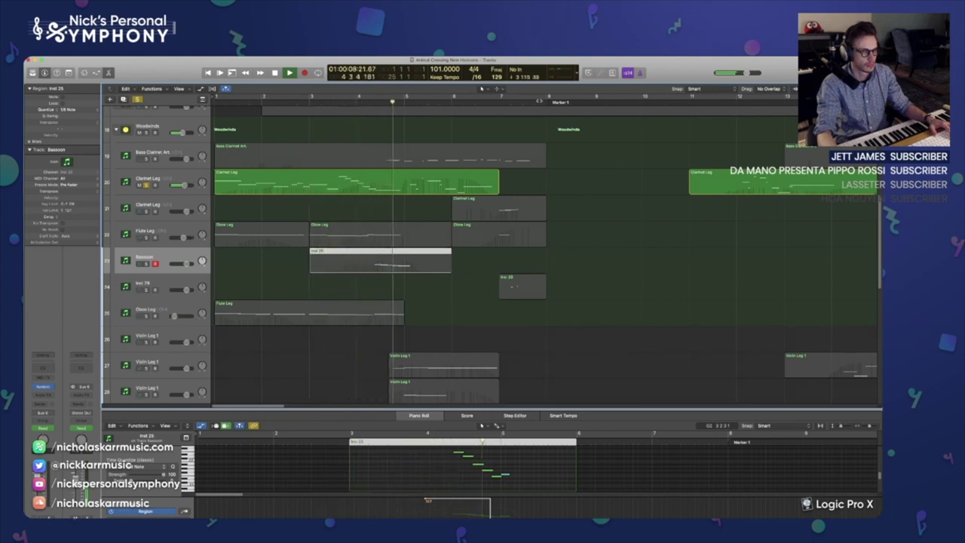
Step: Examine the notes and modulation curve of the first Clarinet Leg region up close, with the Piano Roll enlarged
{"action": "left_click", "coordinate": [221, 185]}
{"action": "key", "text": "space"}
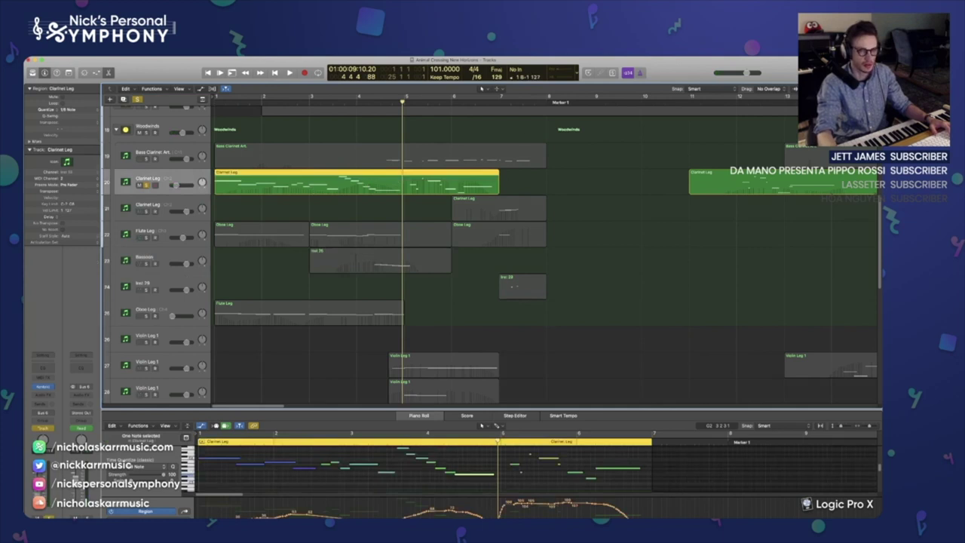
{"action": "key", "text": "super+Down"}
{"action": "key", "text": "super+Down"}
{"action": "key", "text": "super+Down"}
{"action": "key", "text": "super+Down"}
{"action": "key", "text": "super+Down"}
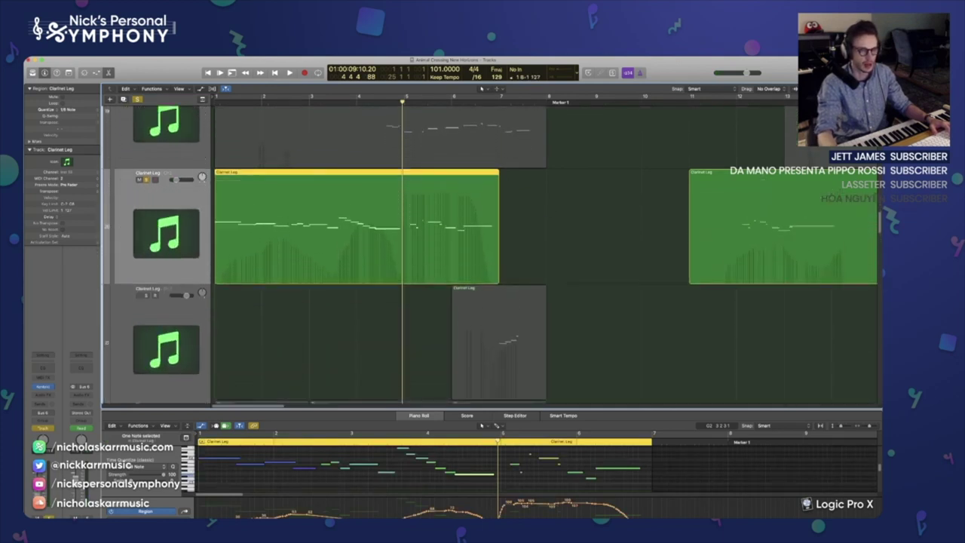
{"action": "key", "text": "super+Right"}
{"action": "key", "text": "super+Right"}
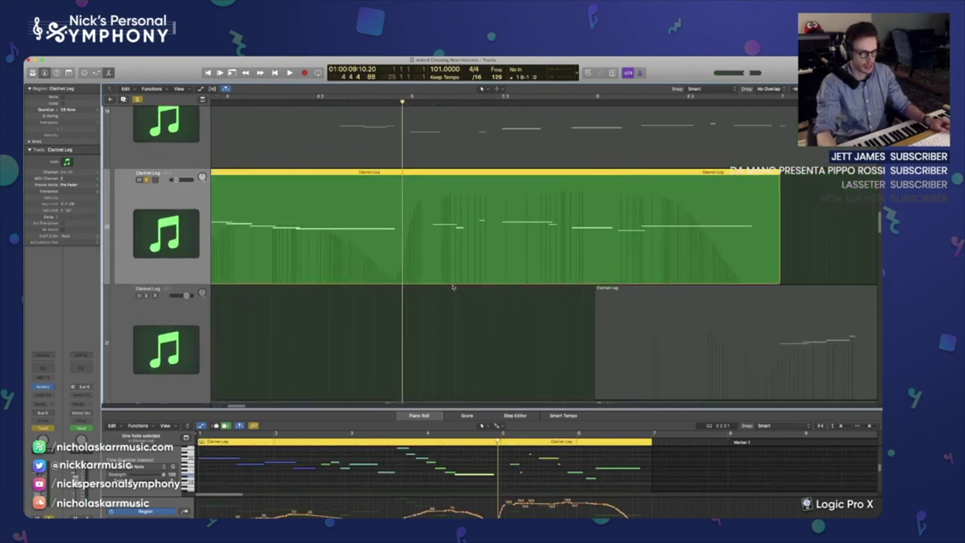
{"action": "scroll", "coordinate": [453, 287], "scroll_direction": "left", "scroll_amount": 4}
{"action": "scroll", "coordinate": [456, 320], "scroll_direction": "left", "scroll_amount": 10}
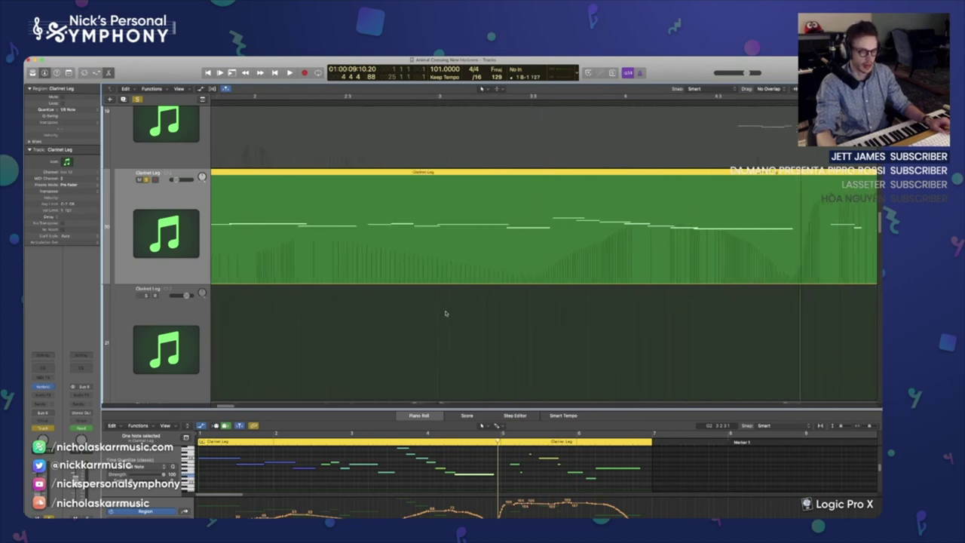
{"action": "left_click_drag", "start_coordinate": [664, 409], "coordinate": [664, 318]}
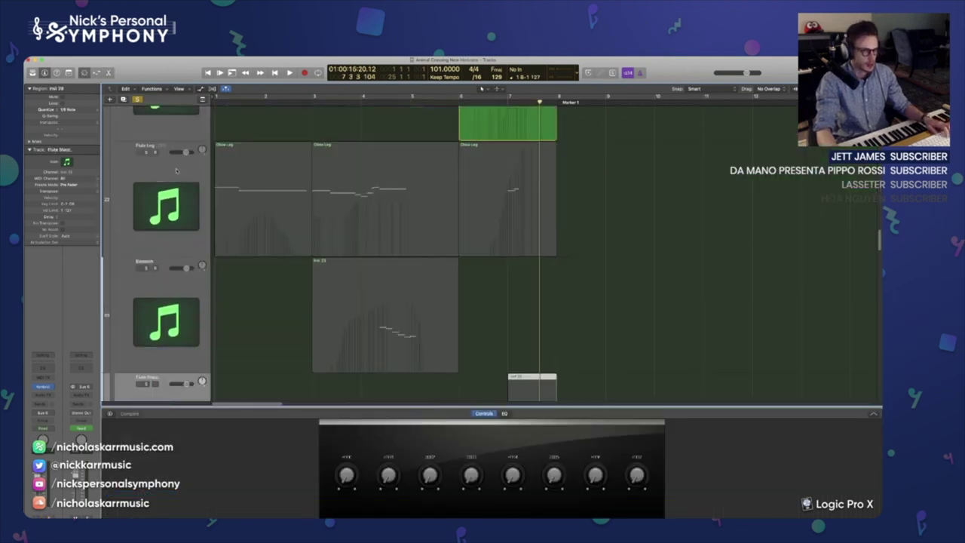
Step: Move the Inst 29 track above Bassoon, directly below Flute Leg, and name it Flute Stacc
{"action": "left_click", "coordinate": [177, 170]}
{"action": "scroll", "coordinate": [174, 317], "scroll_direction": "down", "scroll_amount": 2}
{"action": "scroll", "coordinate": [165, 343], "scroll_direction": "down", "scroll_amount": 2}
{"action": "left_click_drag", "start_coordinate": [165, 343], "coordinate": [235, 239]}
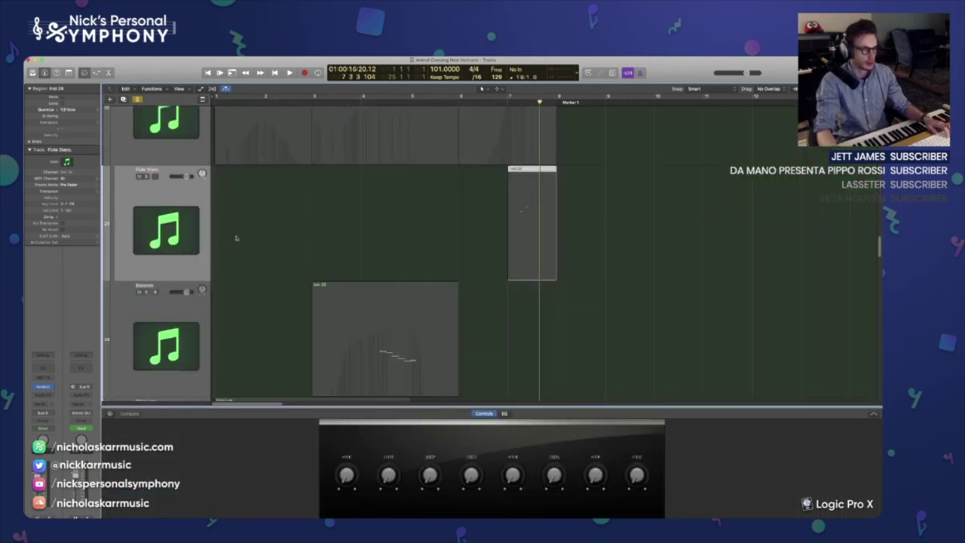
Step: Solo only the Flute Leg track and play its phrase in bar 7
{"action": "scroll", "coordinate": [237, 257], "scroll_direction": "up", "scroll_amount": 2}
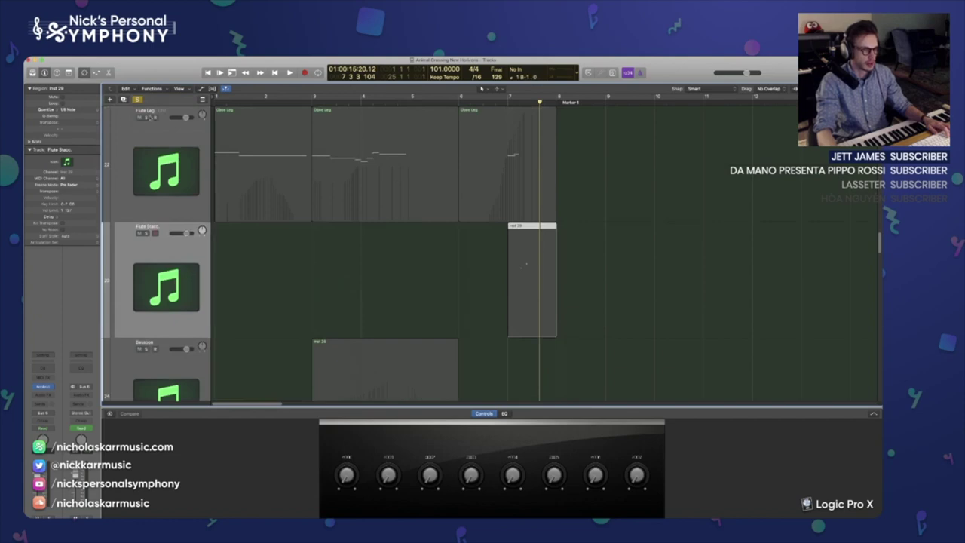
{"action": "left_click", "coordinate": [150, 118]}
{"action": "left_click", "coordinate": [147, 233]}
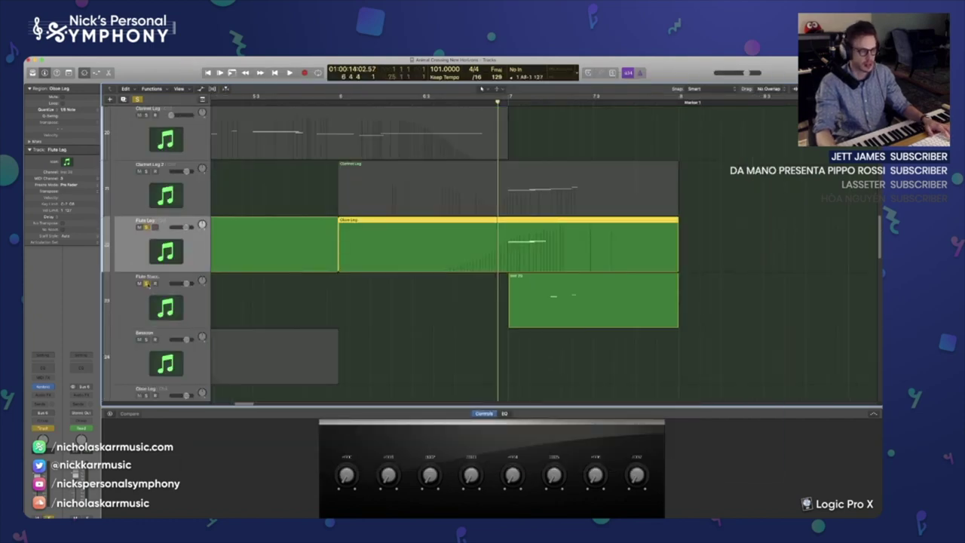
{"action": "left_click", "coordinate": [147, 283]}
{"action": "key", "text": "space"}
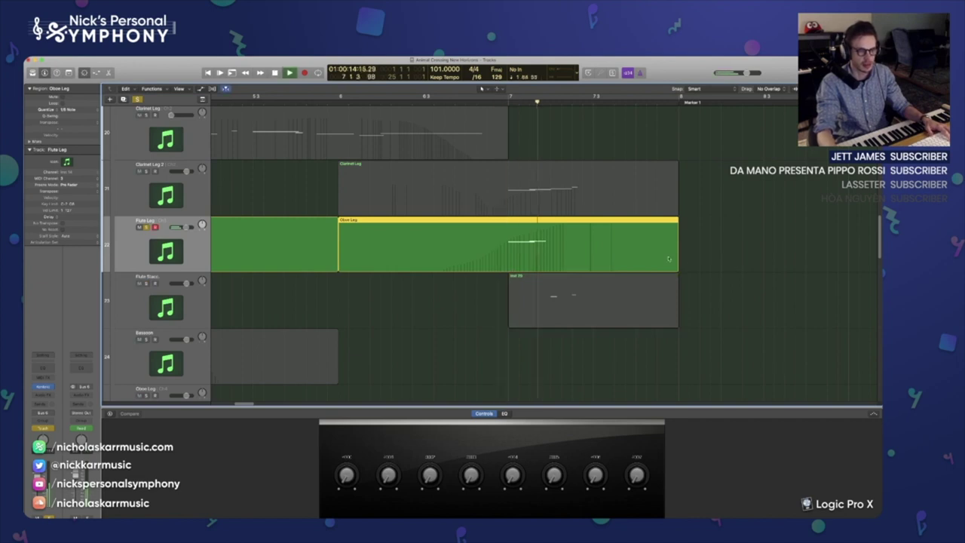
{"action": "key", "text": "space"}
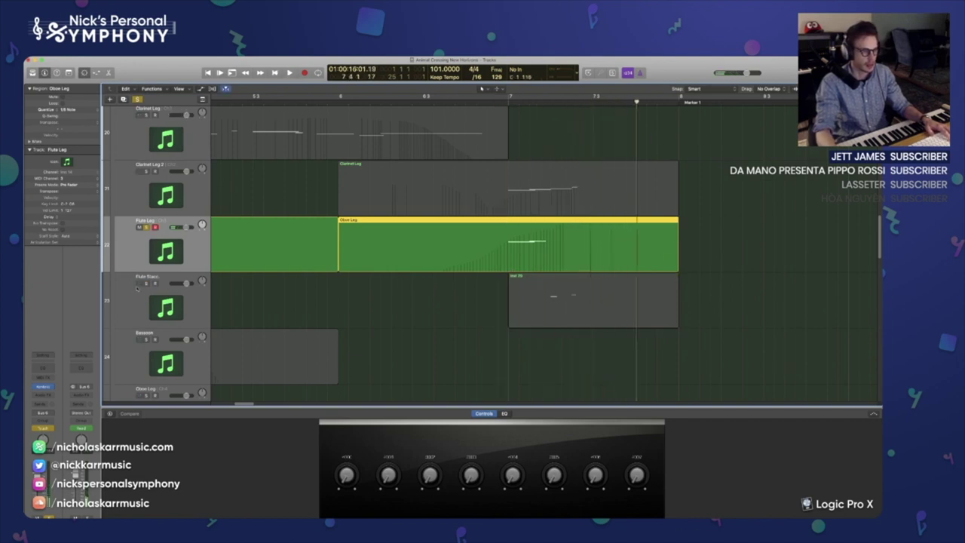
Step: Switch the solo from Flute Leg to Flute Stacc. and play the staccato notes in bar 7
{"action": "left_click", "coordinate": [146, 282]}
{"action": "left_click", "coordinate": [146, 227]}
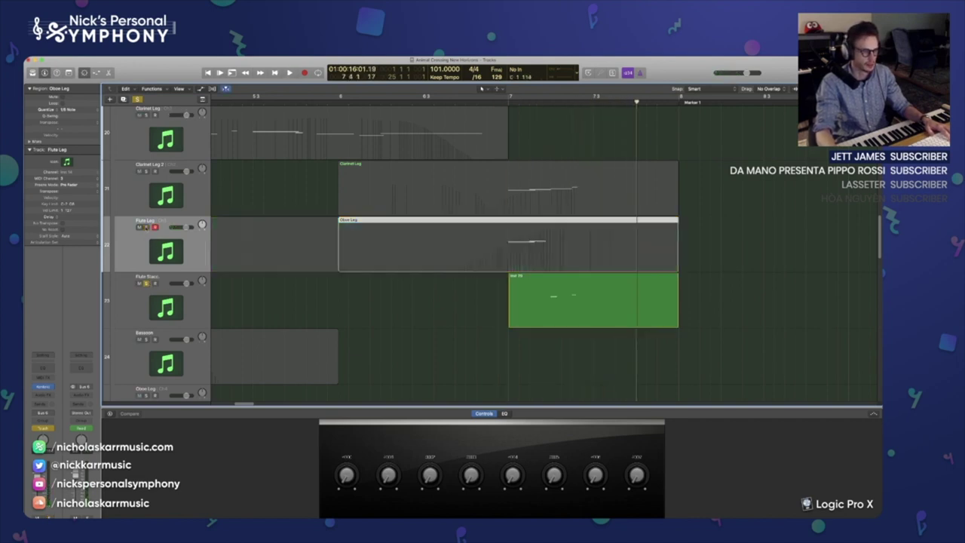
{"action": "left_click", "coordinate": [530, 101]}
{"action": "key", "text": "space"}
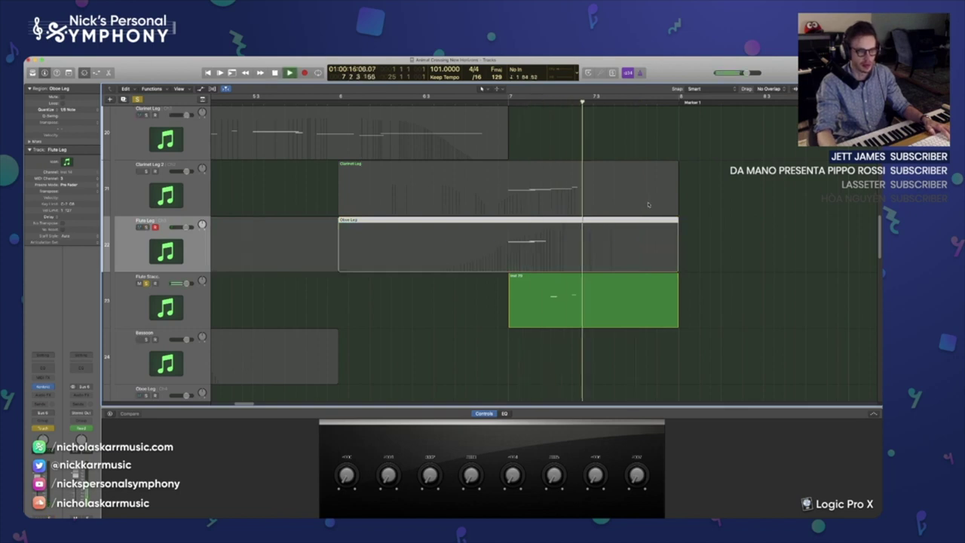
{"action": "key", "text": "space"}
Step: Solo the Flute Leg and Flute Stacc. tracks together and play them from bar 7
{"action": "key", "text": "s"}
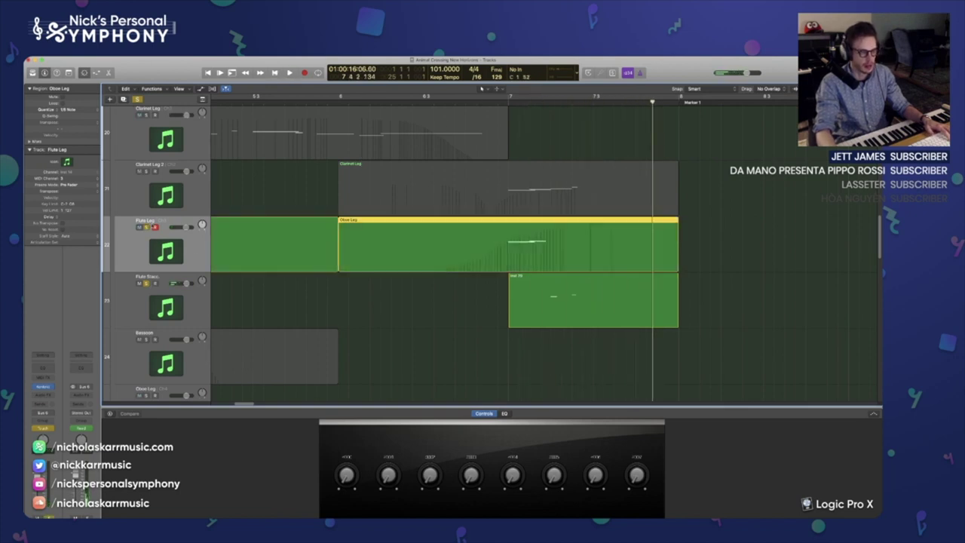
{"action": "left_click", "coordinate": [510, 102]}
{"action": "key", "text": "space"}
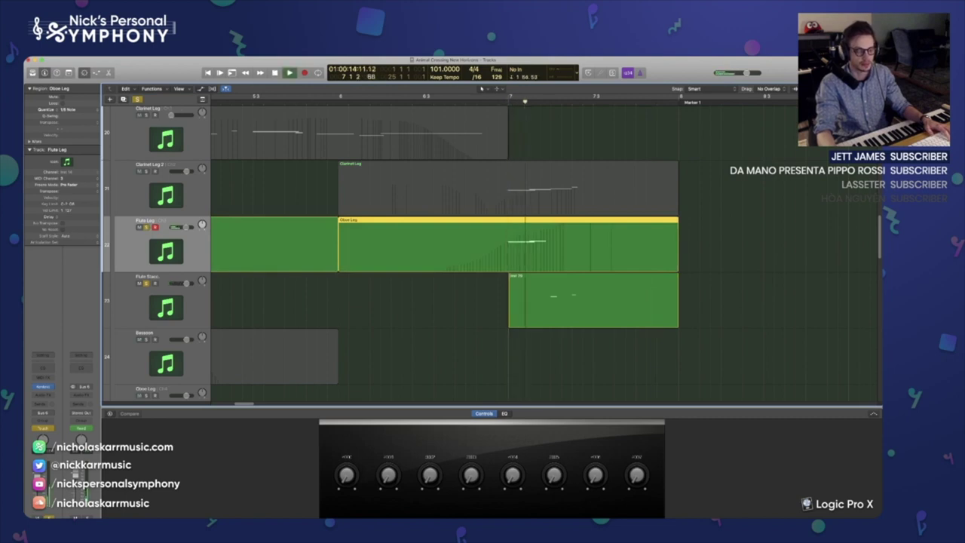
{"action": "key", "text": "space"}
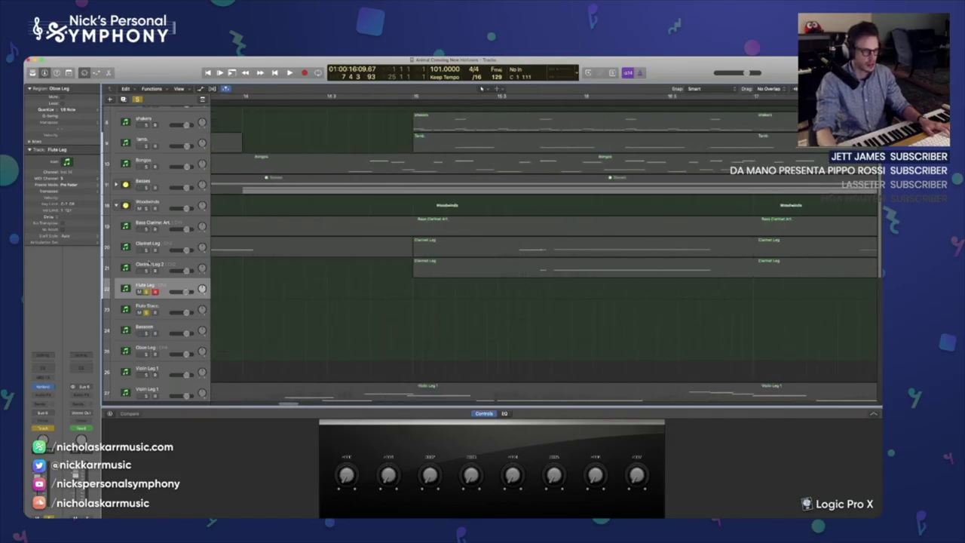
Step: Solo the New Horizons reference recording and clear the solos on the flute and clarinet tracks
{"action": "left_click", "coordinate": [146, 249]}
{"action": "left_click", "coordinate": [147, 271]}
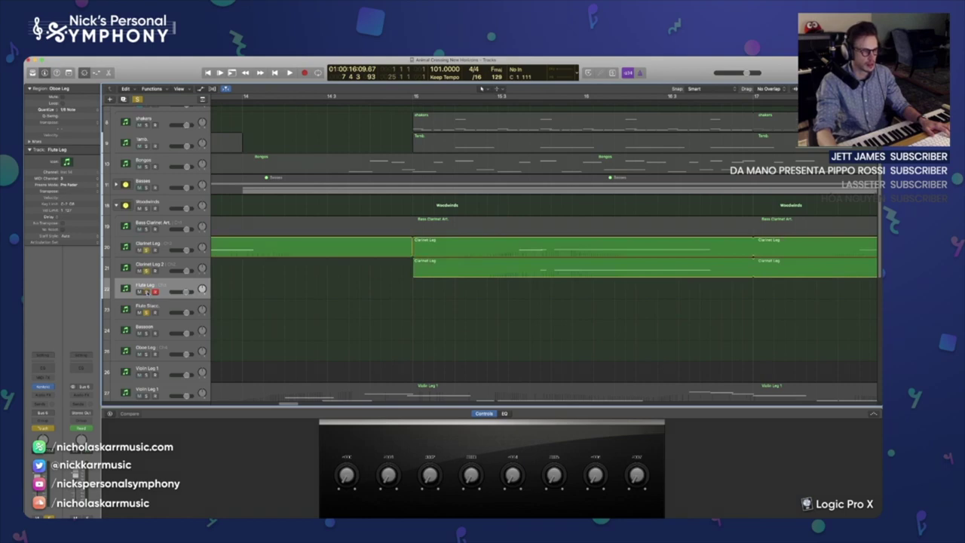
{"action": "scroll", "coordinate": [442, 193], "scroll_direction": "up", "scroll_amount": 5}
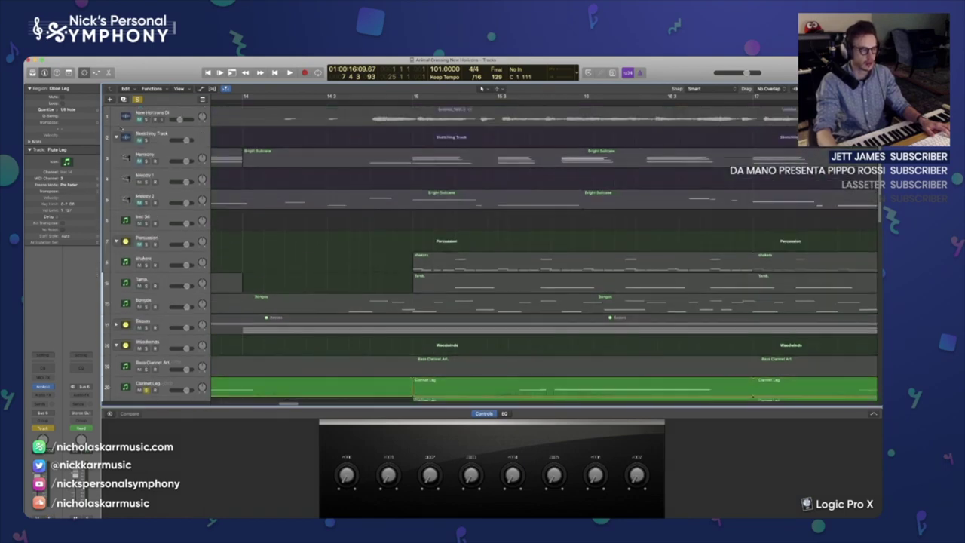
{"action": "left_click", "coordinate": [146, 121]}
{"action": "scroll", "coordinate": [160, 119], "scroll_direction": "down", "scroll_amount": 5}
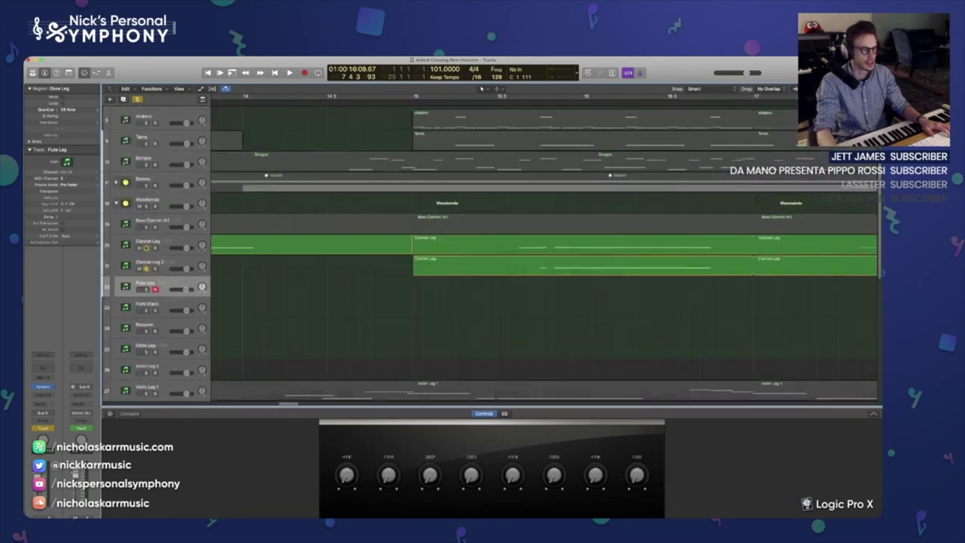
{"action": "left_click", "coordinate": [146, 249]}
{"action": "left_click", "coordinate": [147, 268]}
{"action": "scroll", "coordinate": [465, 192], "scroll_direction": "up", "scroll_amount": 5}
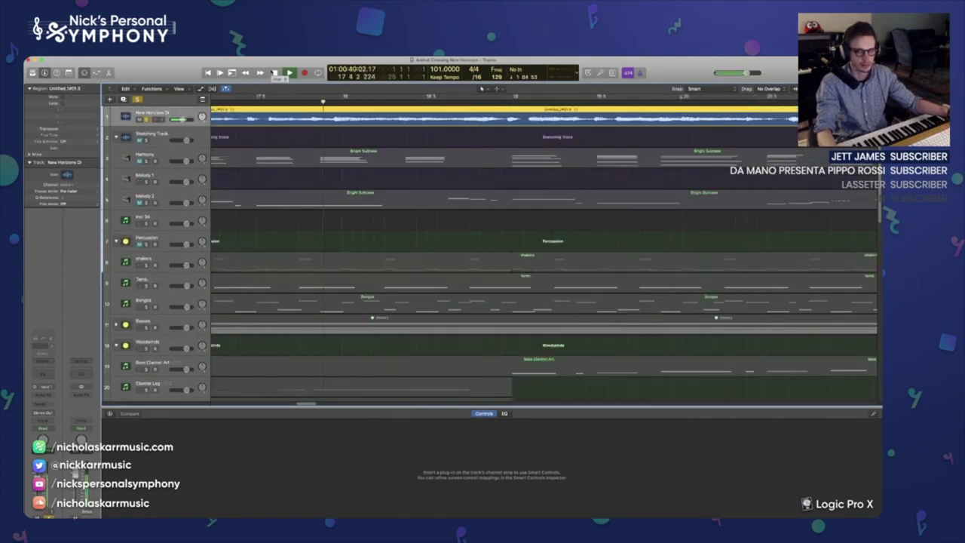
Step: Stop the reference playback and return the playhead to just before bar 18
{"action": "key", "text": "space"}
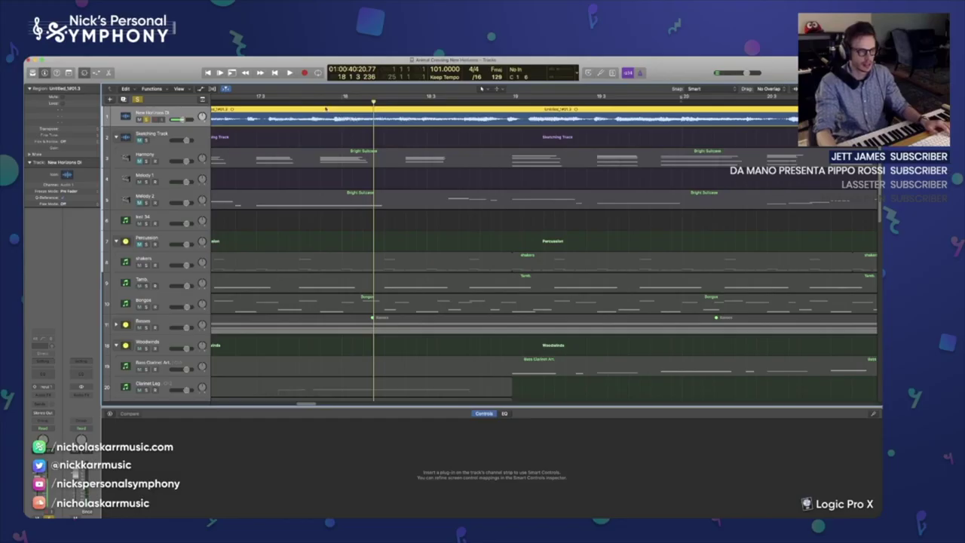
{"action": "left_click", "coordinate": [326, 109]}
{"action": "scroll", "coordinate": [370, 264], "scroll_direction": "down", "scroll_amount": 2}
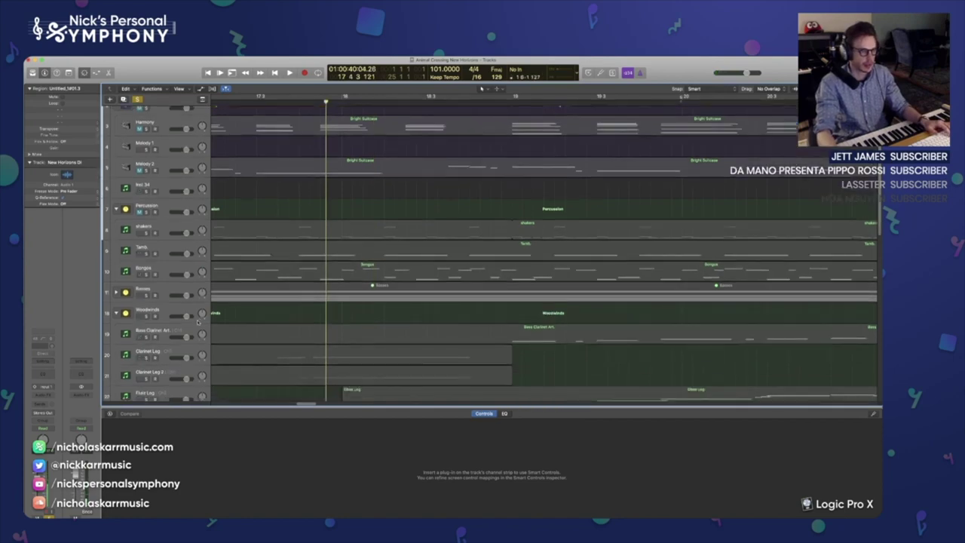
Step: Listen to the soloed Clarinet Leg part from around bar 16, then stop playback
{"action": "scroll", "coordinate": [198, 322], "scroll_direction": "down", "scroll_amount": 5}
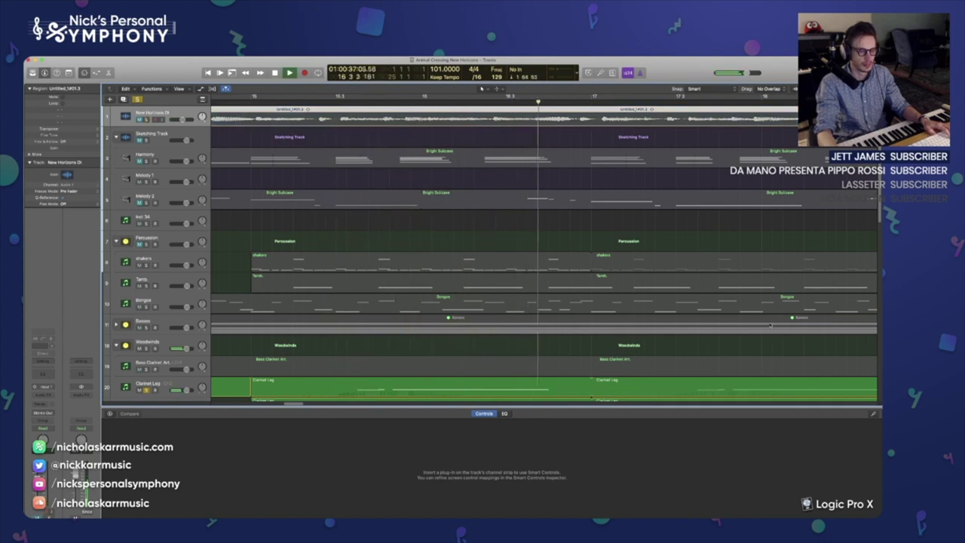
{"action": "key", "text": "space"}
{"action": "scroll", "coordinate": [770, 326], "scroll_direction": "down", "scroll_amount": 6}
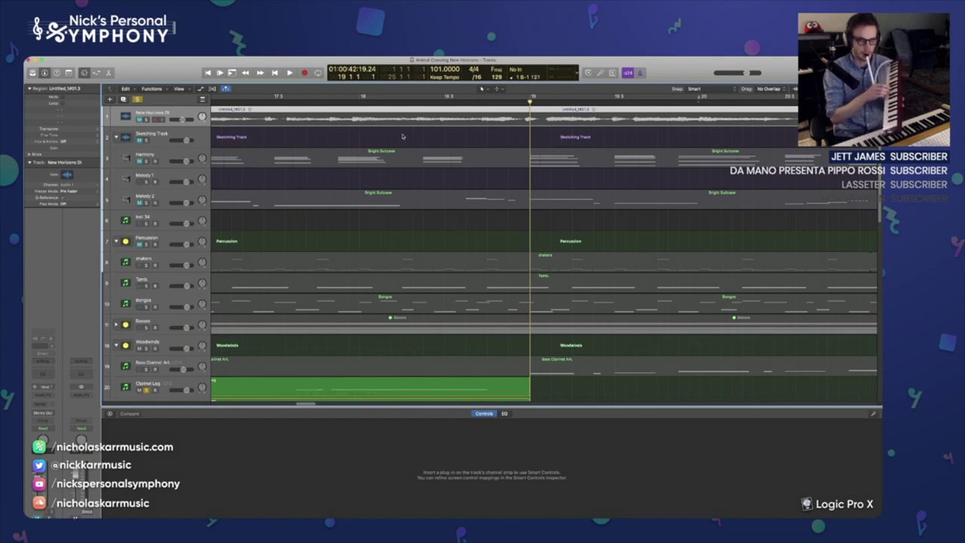
Step: Clear the clarinet solo, solo the New Horizons reference recording and play it from bar 19
{"action": "key", "text": "ctrl+alt+super+s"}
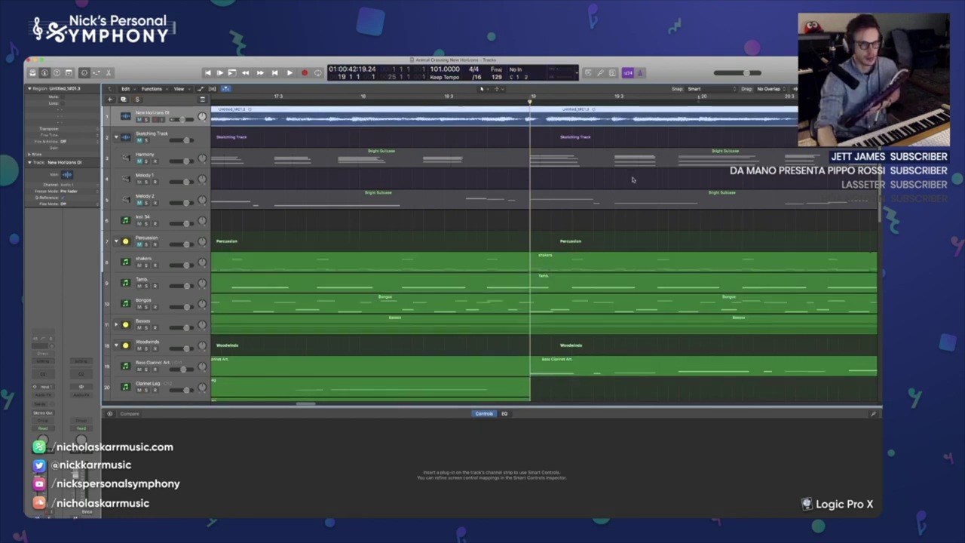
{"action": "key", "text": "s"}
{"action": "key", "text": "space"}
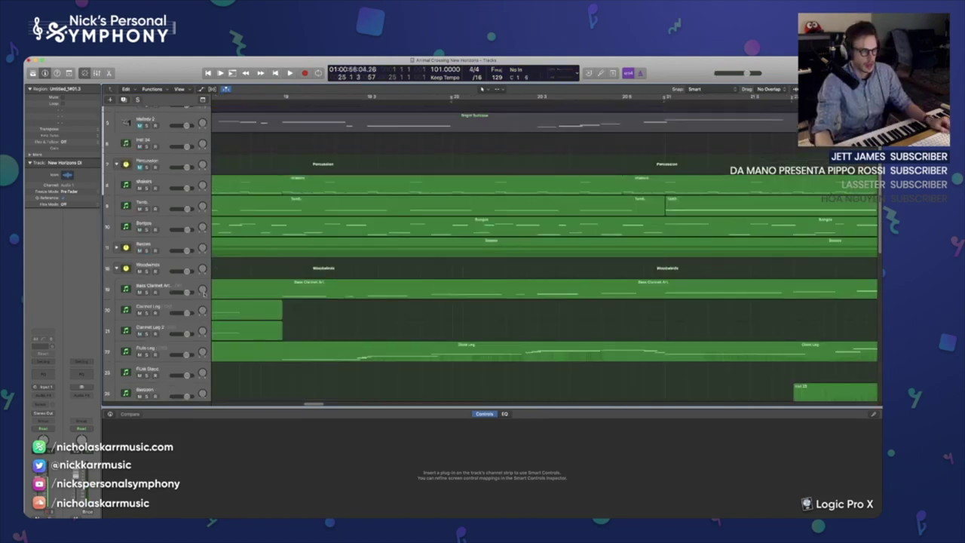
Step: Solo the Flute Leg track and play its line in the closing bars, stopping in bar 23
{"action": "scroll", "coordinate": [150, 332], "scroll_direction": "down", "scroll_amount": 3}
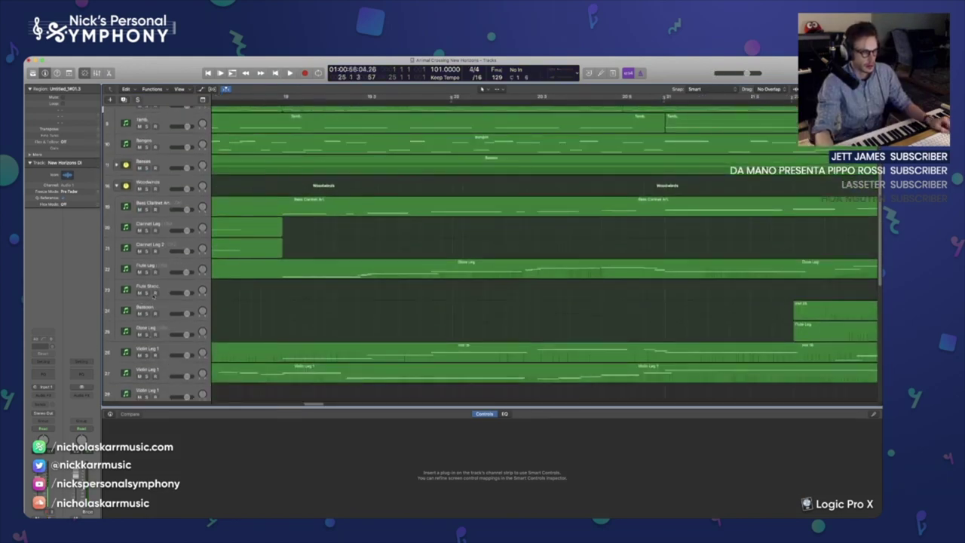
{"action": "left_click", "coordinate": [147, 272]}
{"action": "key", "text": "space"}
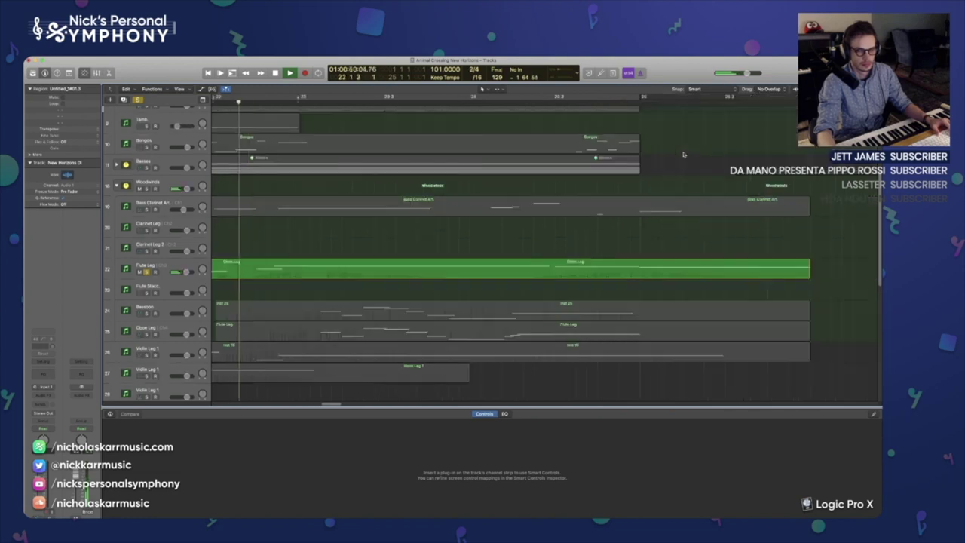
{"action": "key", "text": "space"}
Step: Add the upper Violin Leg 1 track to the Flute Leg solo and play the two lines together
{"action": "scroll", "coordinate": [329, 323], "scroll_direction": "left", "scroll_amount": 5}
{"action": "scroll", "coordinate": [313, 322], "scroll_direction": "down", "scroll_amount": 2}
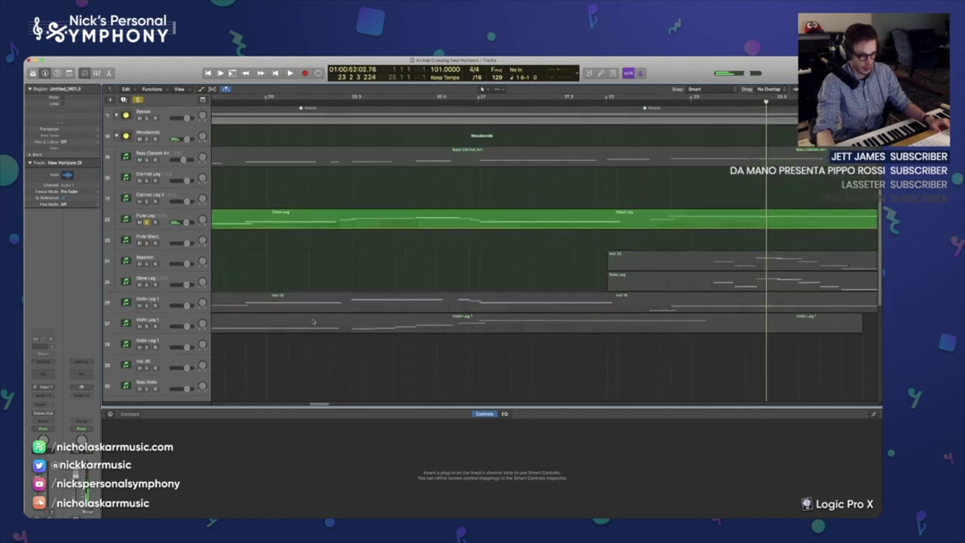
{"action": "scroll", "coordinate": [313, 322], "scroll_direction": "left", "scroll_amount": 5}
{"action": "left_click", "coordinate": [146, 306]}
{"action": "double_click", "coordinate": [365, 103]}
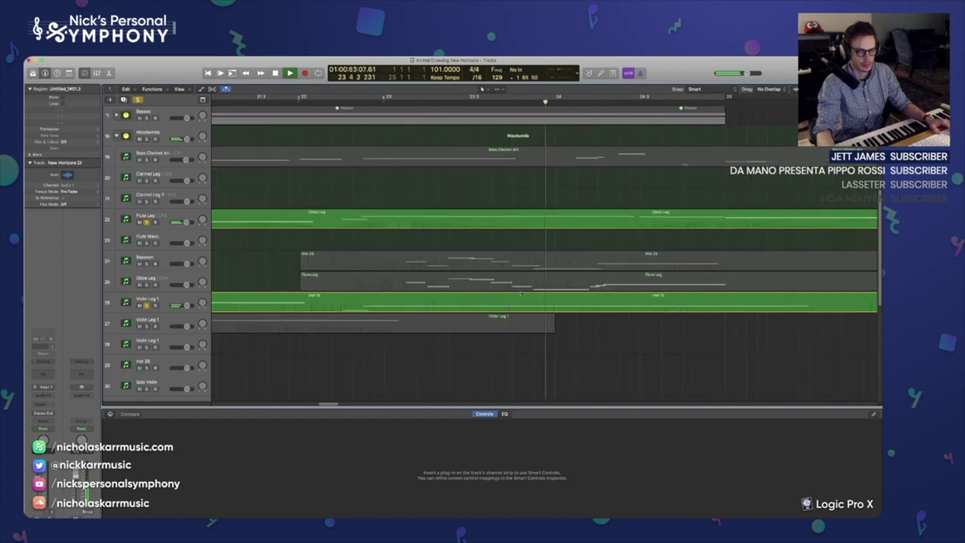
Step: Select the Solo Violin track and open its Gypsy instrument in Play, placing the window clear of the track headers
{"action": "scroll", "coordinate": [234, 310], "scroll_direction": "down", "scroll_amount": 3}
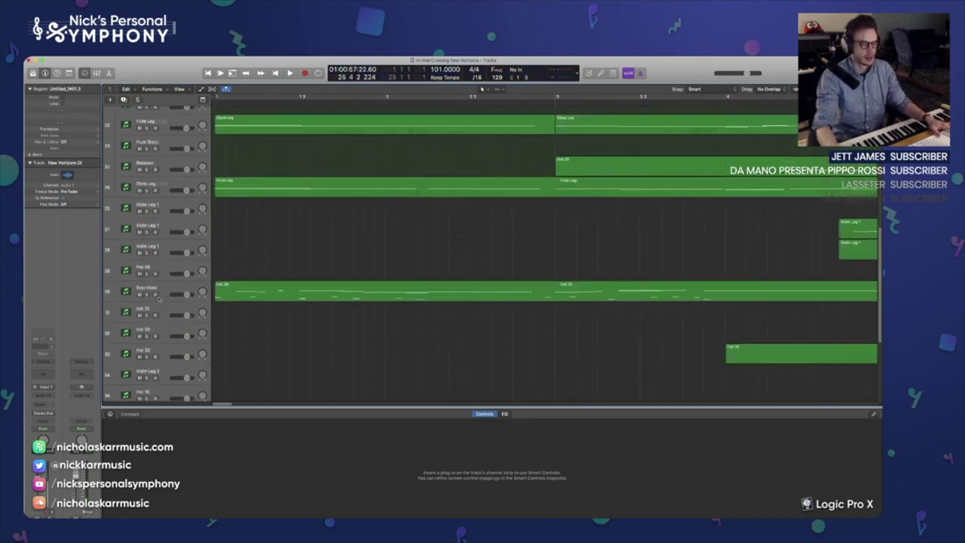
{"action": "left_click", "coordinate": [158, 298]}
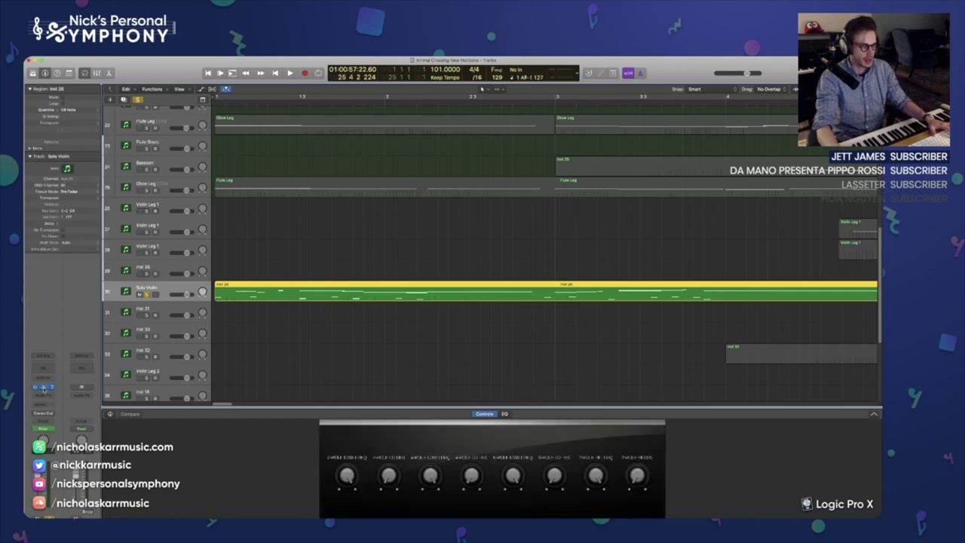
{"action": "left_click", "coordinate": [43, 387]}
{"action": "left_click_drag", "start_coordinate": [206, 68], "coordinate": [611, 134]}
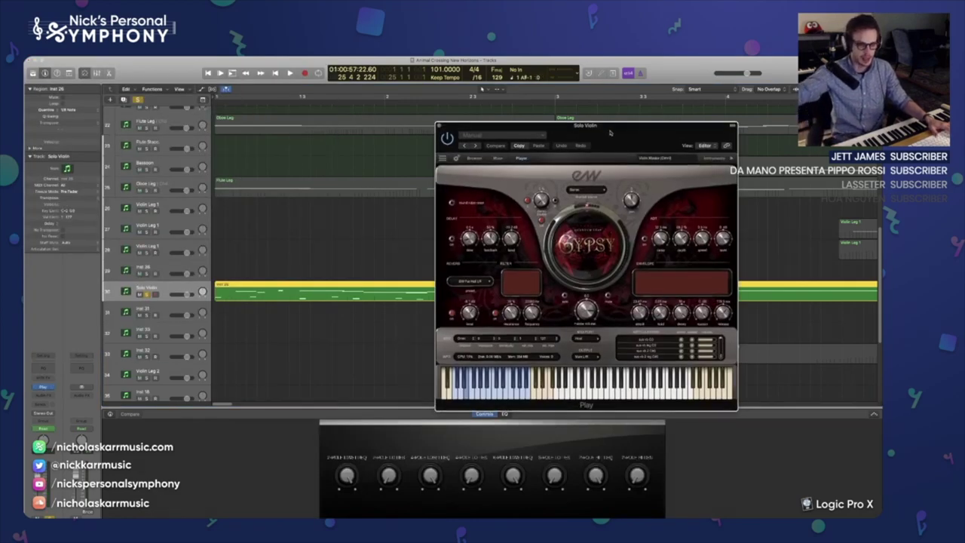
{"action": "left_click_drag", "start_coordinate": [611, 134], "coordinate": [507, 129]}
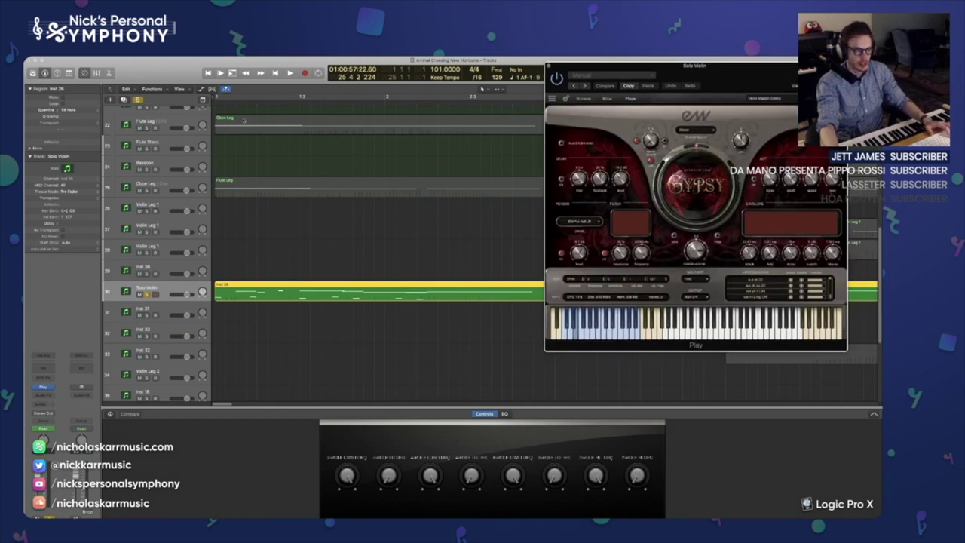
Step: Play the soloed Solo Violin melody from bar 1 through bar 4
{"action": "left_click", "coordinate": [247, 103]}
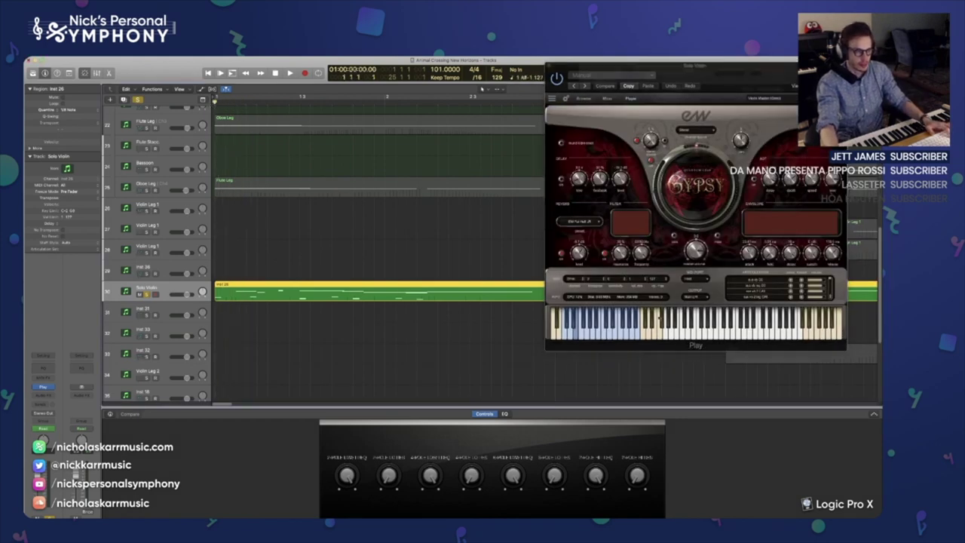
{"action": "key", "text": "space"}
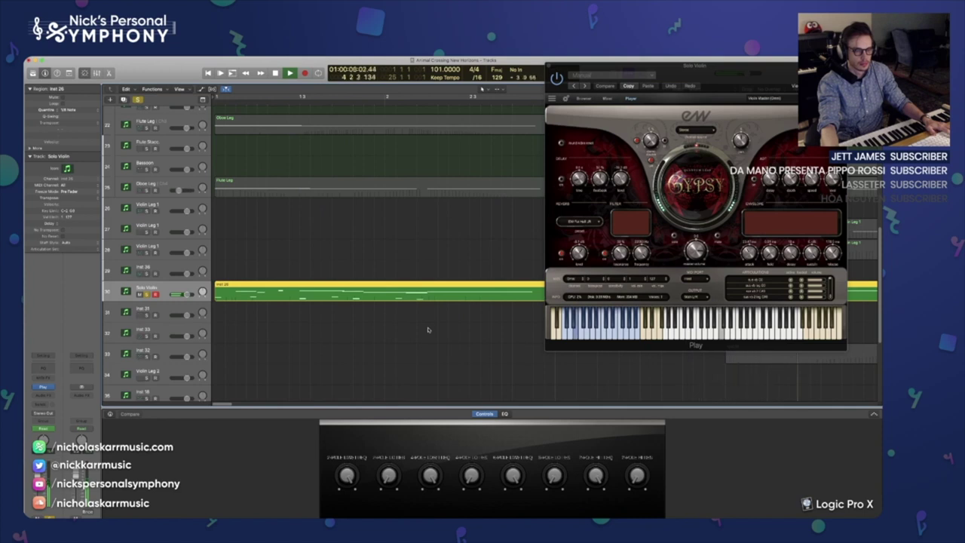
{"action": "key", "text": "space"}
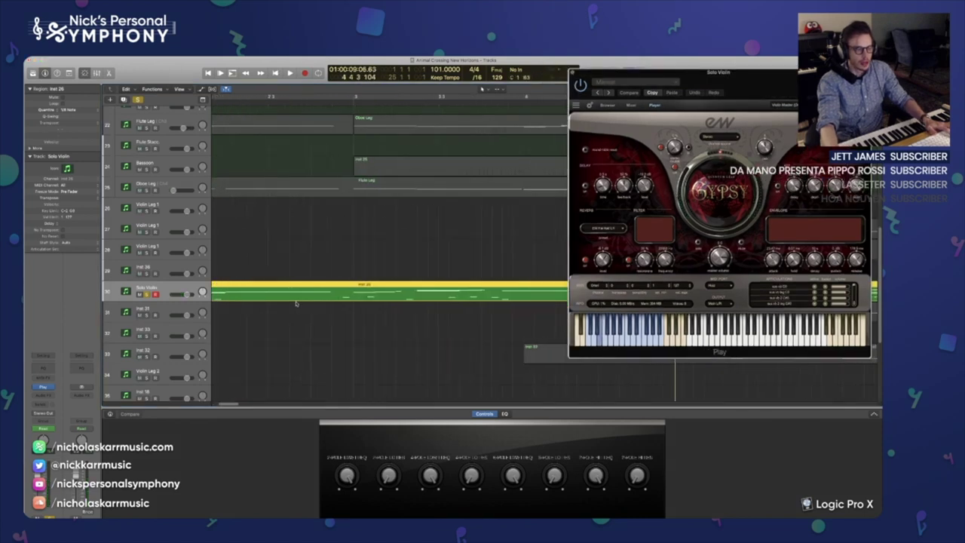
Step: Open the Solo Violin region in the Piano Roll and select its opening melody notes, moving the instrument window out of the way
{"action": "scroll", "coordinate": [298, 304], "scroll_direction": "left", "scroll_amount": 3}
{"action": "left_click", "coordinate": [304, 294]}
{"action": "double_click", "coordinate": [304, 294]}
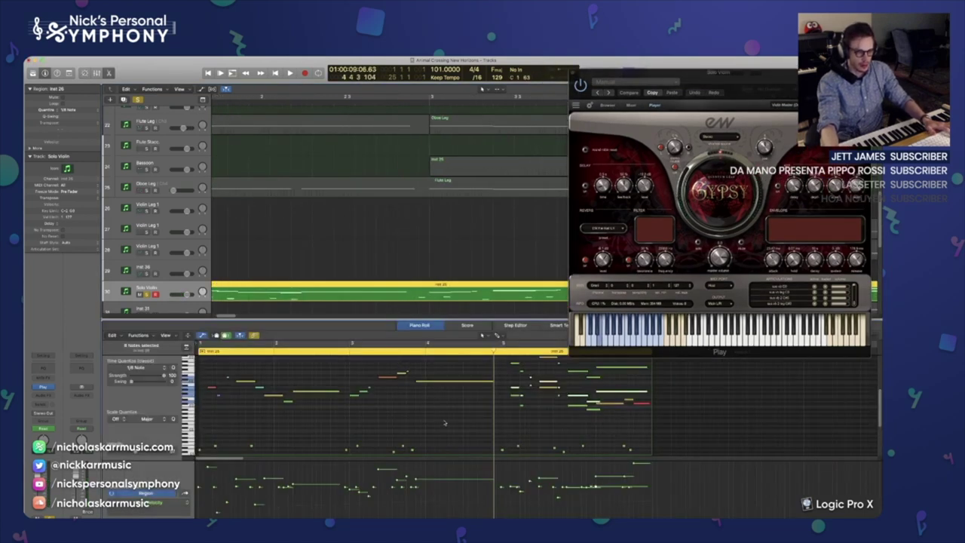
{"action": "scroll", "coordinate": [441, 422], "scroll_direction": "up", "scroll_amount": 3}
{"action": "left_click_drag", "start_coordinate": [478, 387], "coordinate": [266, 445]}
{"action": "left_click_drag", "start_coordinate": [721, 85], "coordinate": [174, 71]}
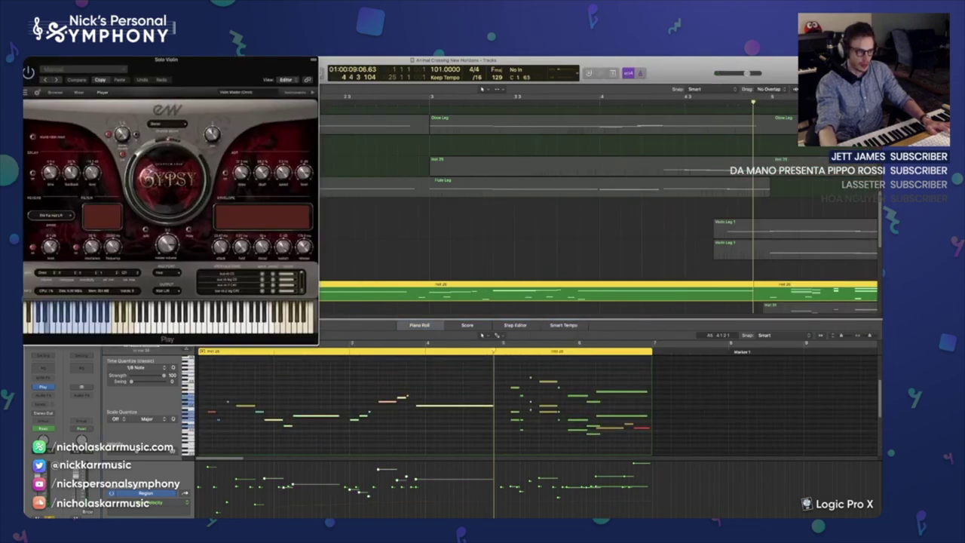
{"action": "scroll", "coordinate": [642, 426], "scroll_direction": "up", "scroll_amount": 3}
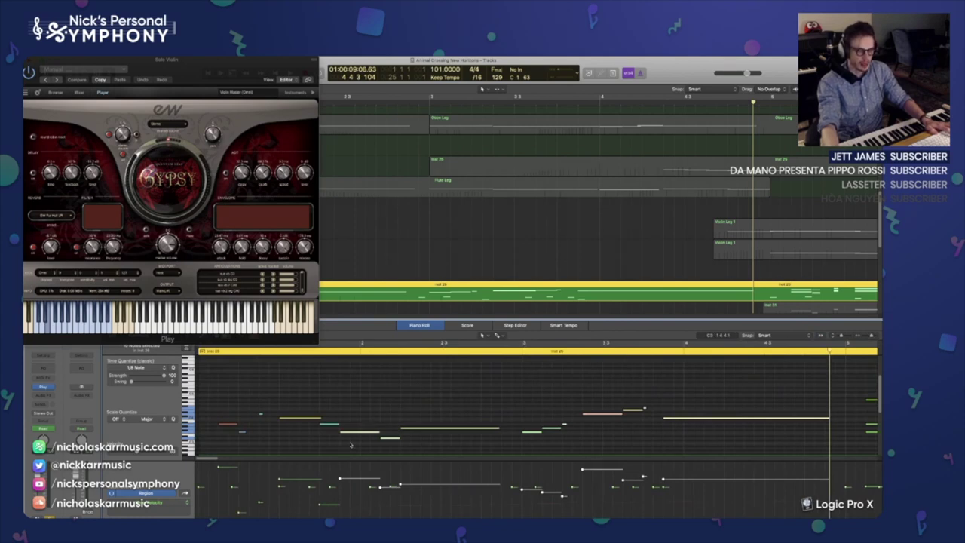
Step: Play the opening of the Solo Violin region from the project start and stop in bar 2
{"action": "key", "text": "Return"}
{"action": "key", "text": "space"}
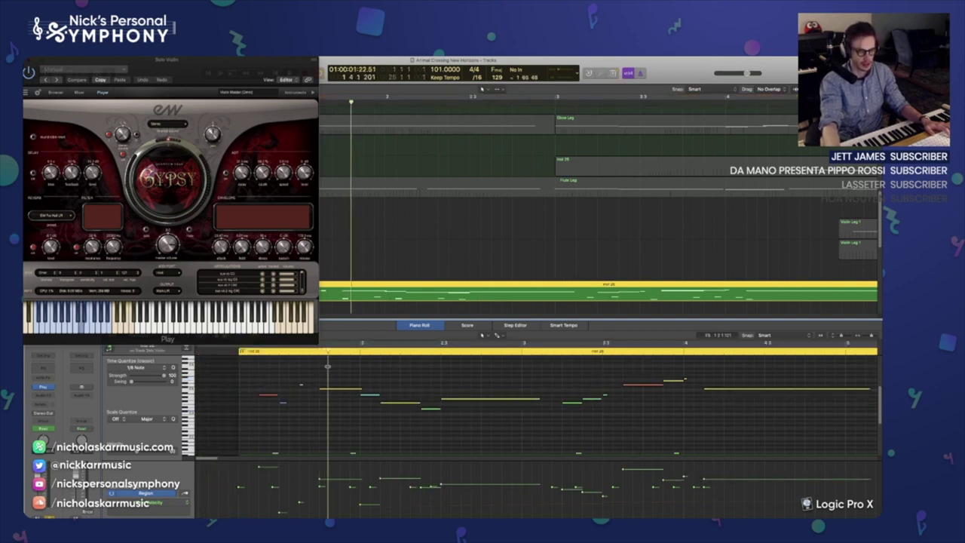
{"action": "key", "text": "space"}
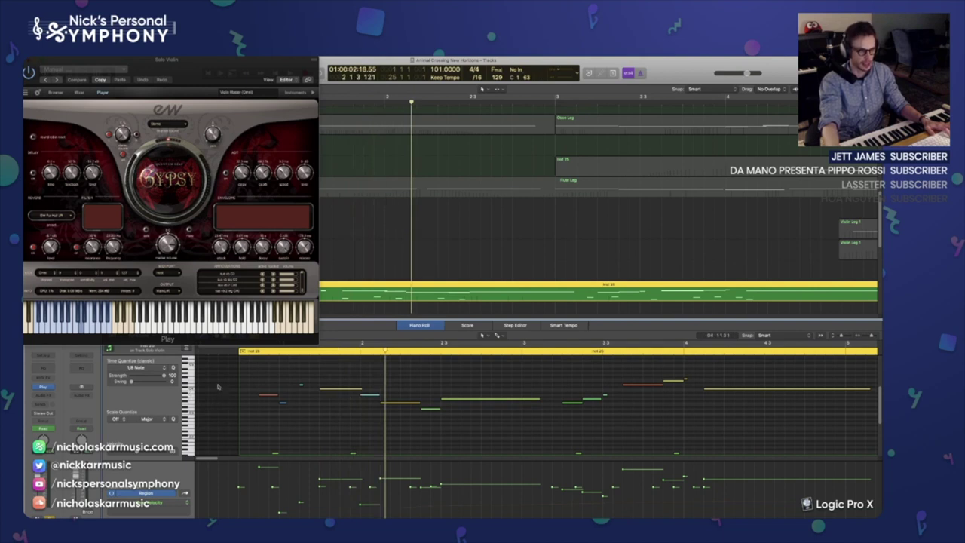
Step: Try the Solo Violin melody without its low keyswitch notes, undo their removal and play the line again with them
{"action": "scroll", "coordinate": [441, 423], "scroll_direction": "down", "scroll_amount": 5}
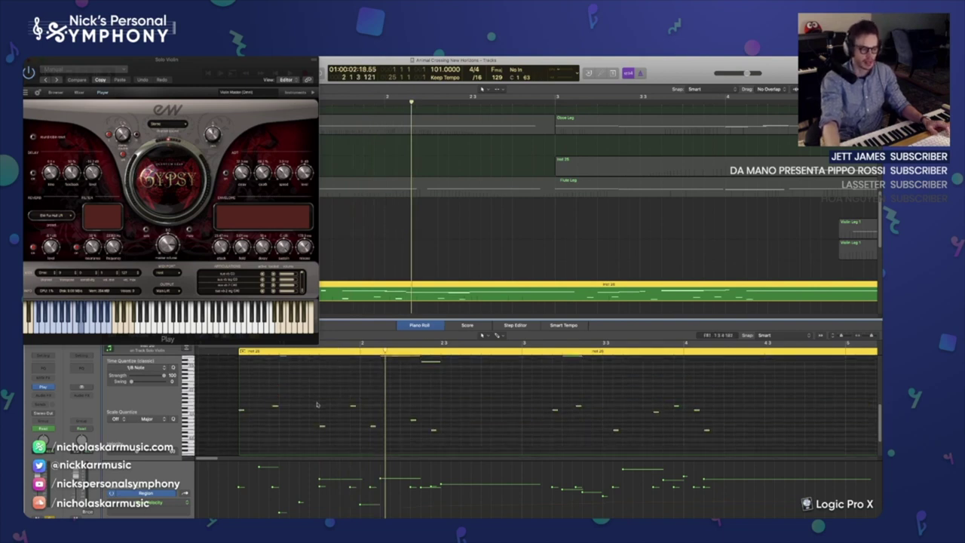
{"action": "left_click_drag", "start_coordinate": [773, 374], "coordinate": [229, 436]}
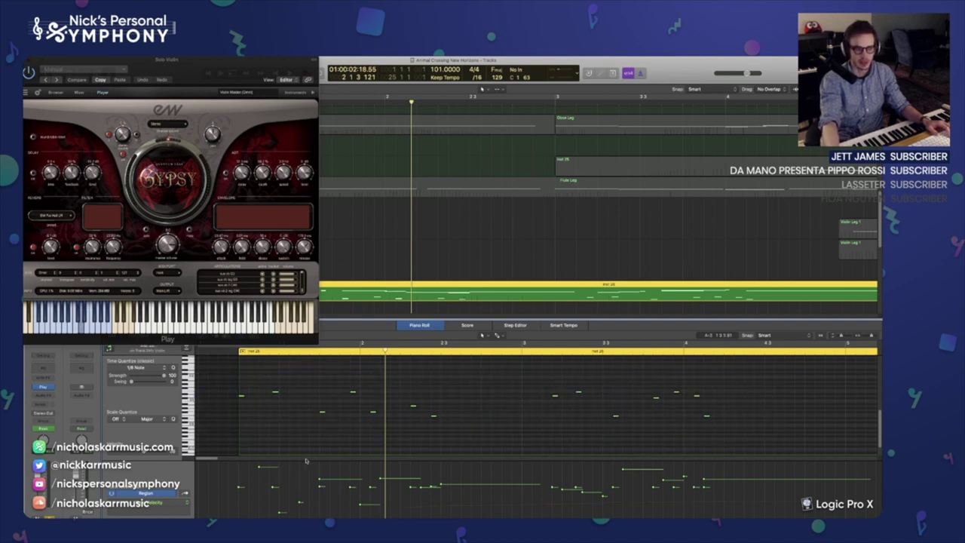
{"action": "mouse_move", "coordinate": [203, 78]}
{"action": "left_mouse_down"}
{"action": "mouse_move", "coordinate": [248, 79]}
{"action": "mouse_move", "coordinate": [214, 78]}
{"action": "left_mouse_up"}
{"action": "scroll", "coordinate": [337, 414], "scroll_direction": "up", "scroll_amount": 3}
{"action": "scroll", "coordinate": [337, 415], "scroll_direction": "down", "scroll_amount": 1}
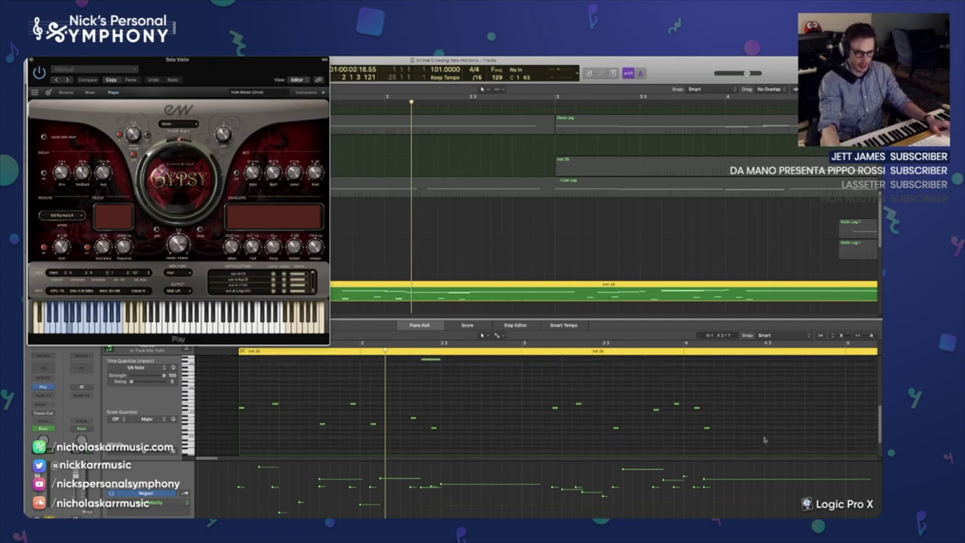
{"action": "left_click_drag", "start_coordinate": [758, 448], "coordinate": [239, 381]}
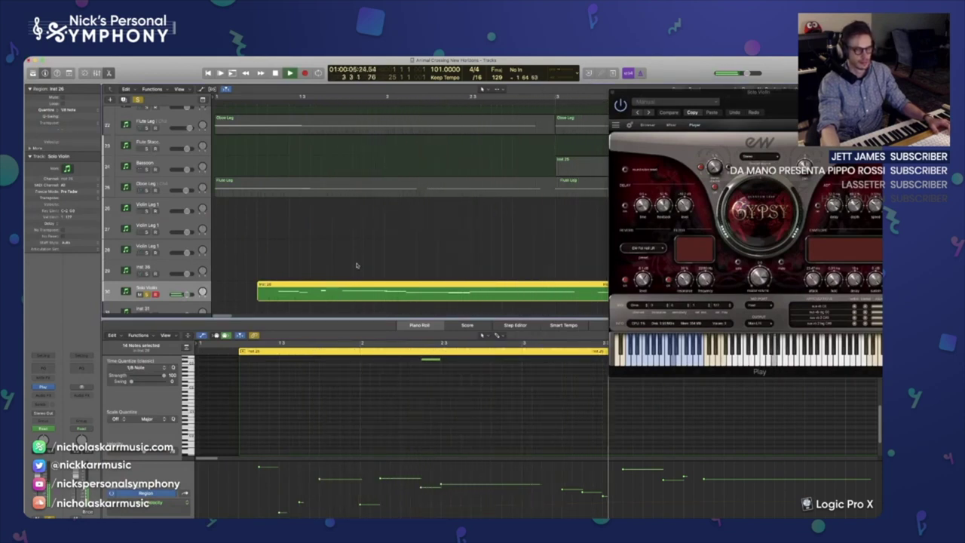
{"action": "key", "text": "space"}
{"action": "key", "text": "super+z"}
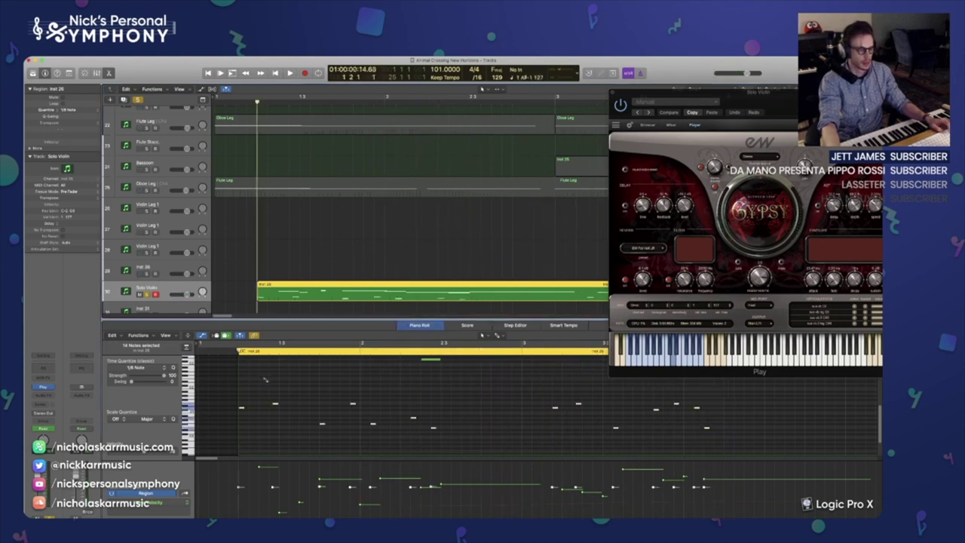
{"action": "key", "text": "space"}
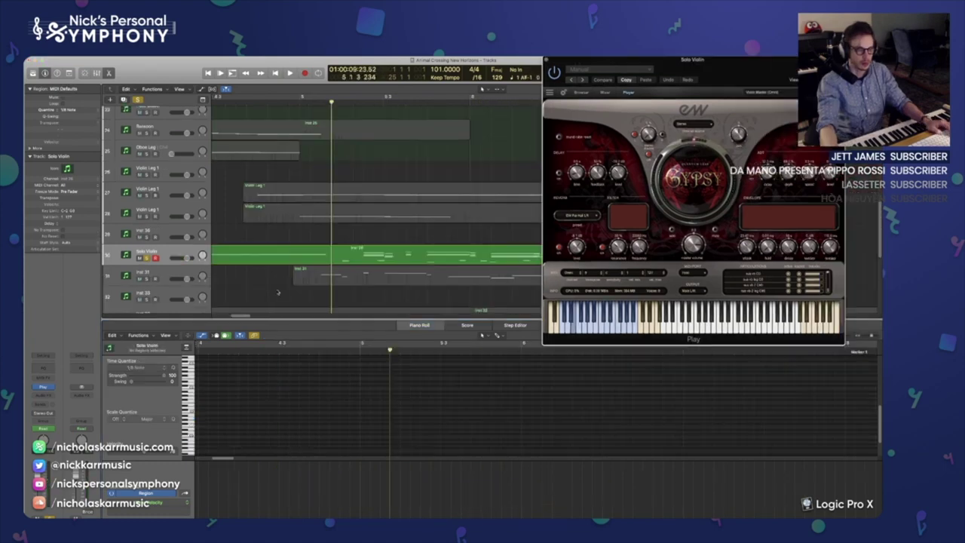
Step: Play the soloed Violin Leg 2 phrase in bars 14 to 16 and return the playhead to bar 14
{"action": "left_click", "coordinate": [154, 276]}
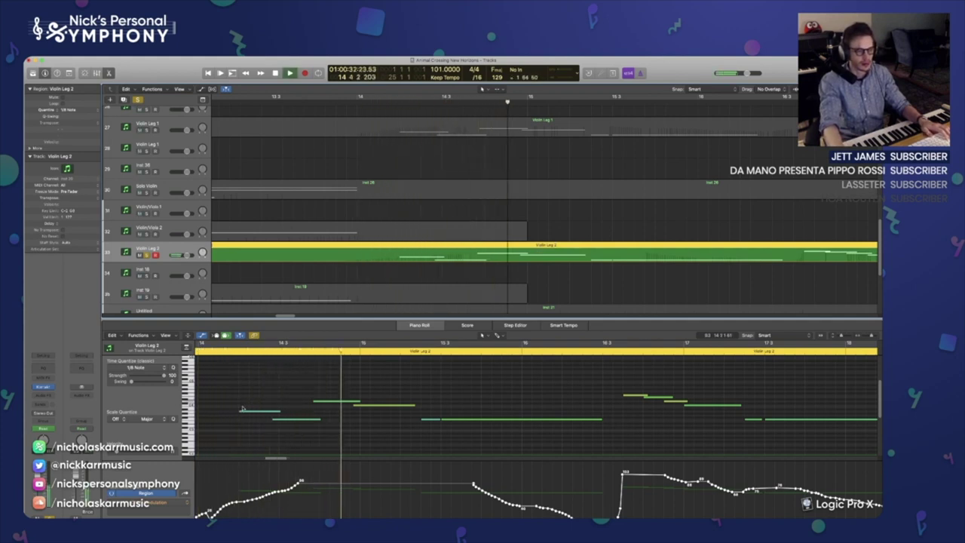
{"action": "key", "text": "space"}
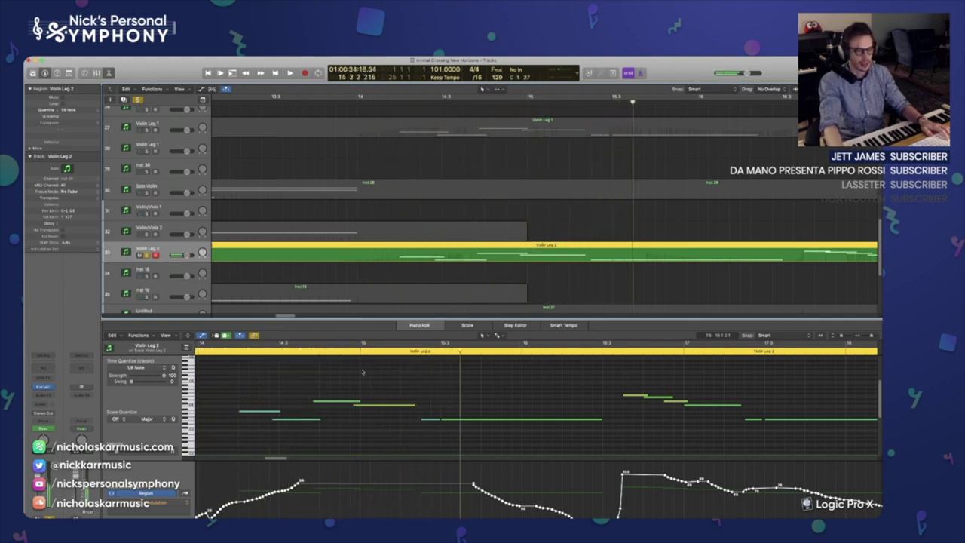
{"action": "left_click_drag", "start_coordinate": [327, 379], "coordinate": [339, 448]}
{"action": "left_click", "coordinate": [300, 397]}
{"action": "left_click_drag", "start_coordinate": [309, 350], "coordinate": [232, 367]}
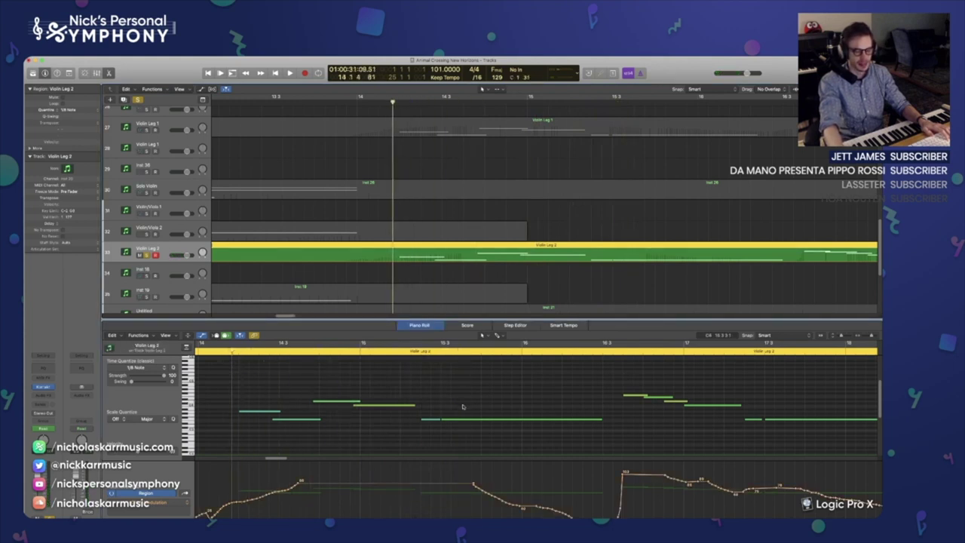
{"action": "scroll", "coordinate": [345, 255], "scroll_direction": "down", "scroll_amount": 5}
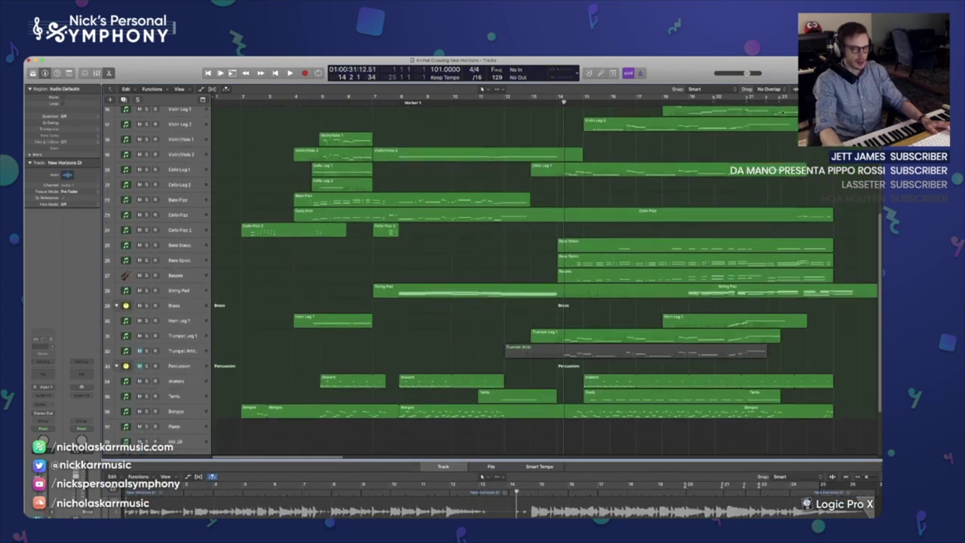
Step: Play the full orchestrated arrangement from the beginning and stop at the end in bar 25
{"action": "key", "text": "super+Left"}
{"action": "key", "text": "super+Left"}
{"action": "scroll", "coordinate": [546, 276], "scroll_direction": "up", "scroll_amount": 5}
{"action": "key", "text": "Return"}
{"action": "key", "text": "space"}
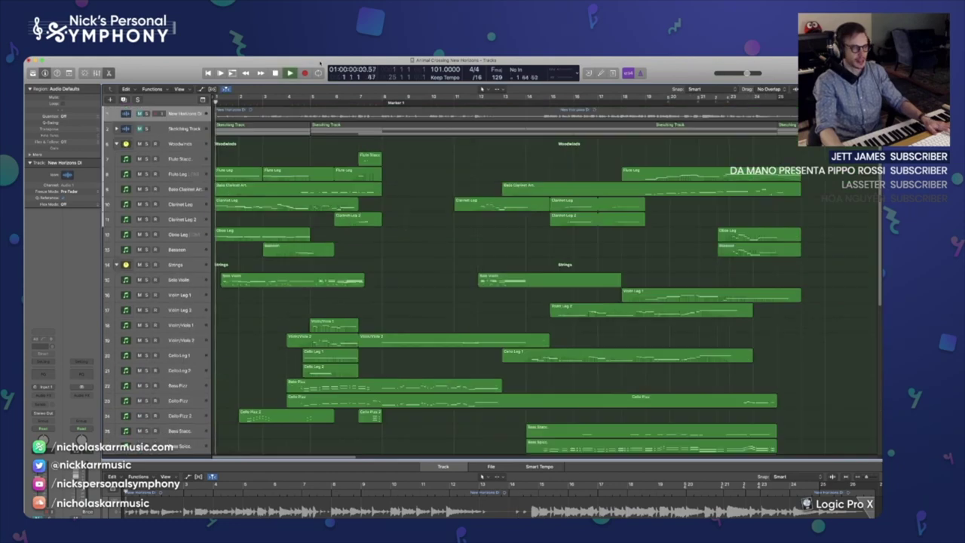
{"action": "key", "text": "space"}
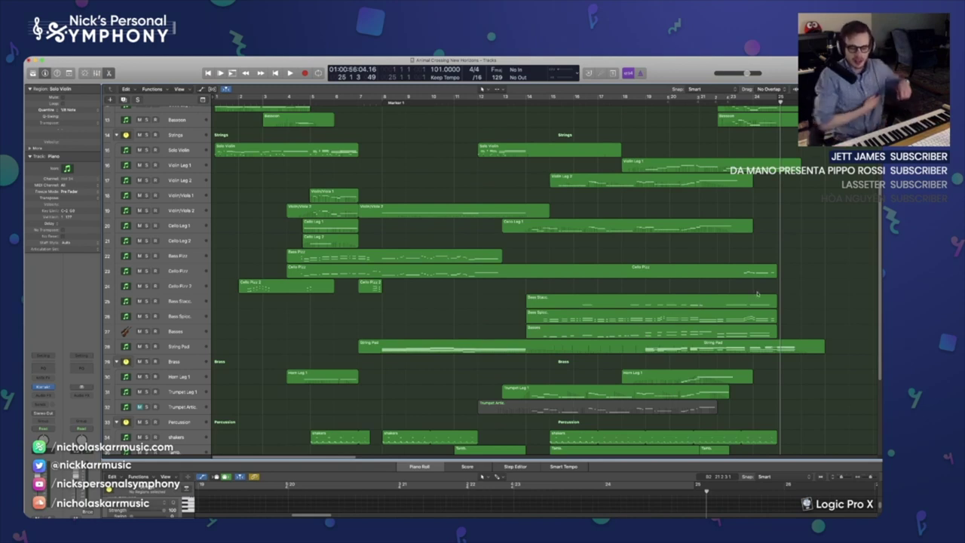
{"action": "scroll", "coordinate": [758, 294], "scroll_direction": "down", "scroll_amount": 2}
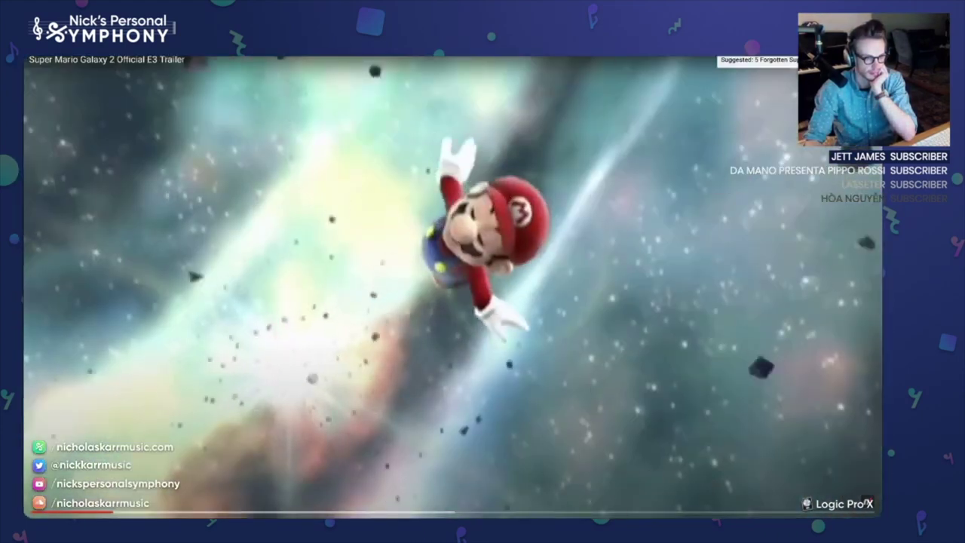
Step: Switch to YouTube, leave the full-screen Super Mario Galaxy 2 trailer and play the Super Mario Galaxy 2 Soundtrack (2010) video
{"action": "key", "text": "Escape"}
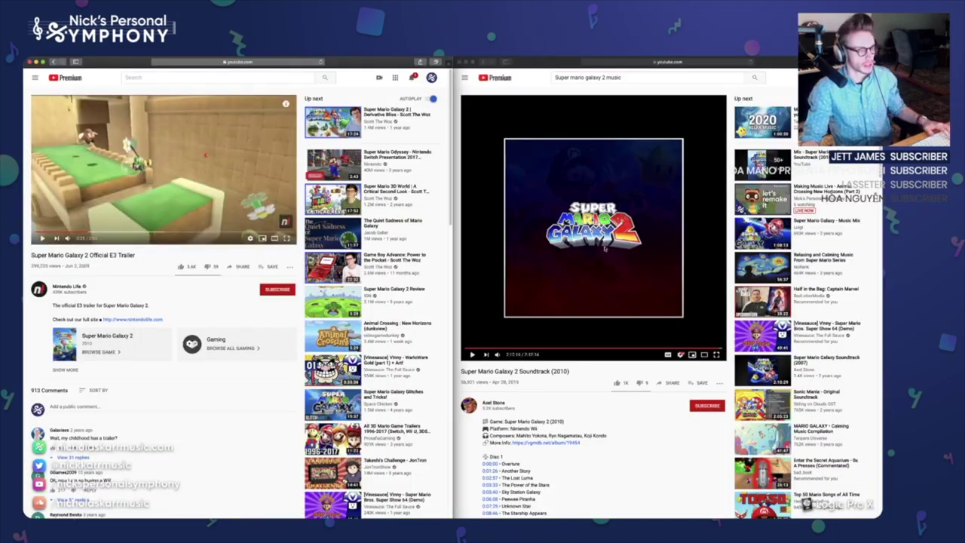
{"action": "left_click", "coordinate": [482, 362]}
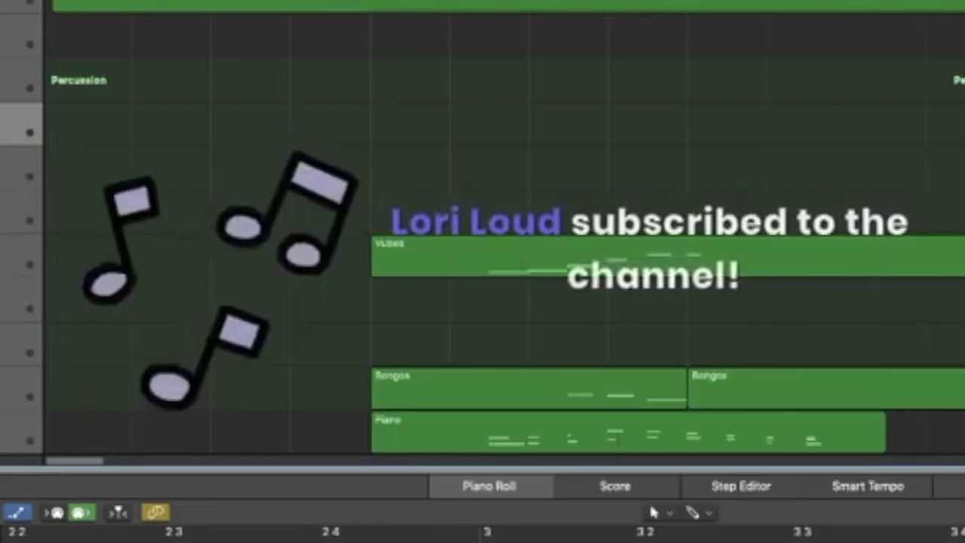
Step: Record a suspended cymbal part on a new software instrument track in the percussion section and lower its volume automation
{"action": "left_click", "coordinate": [185, 99]}
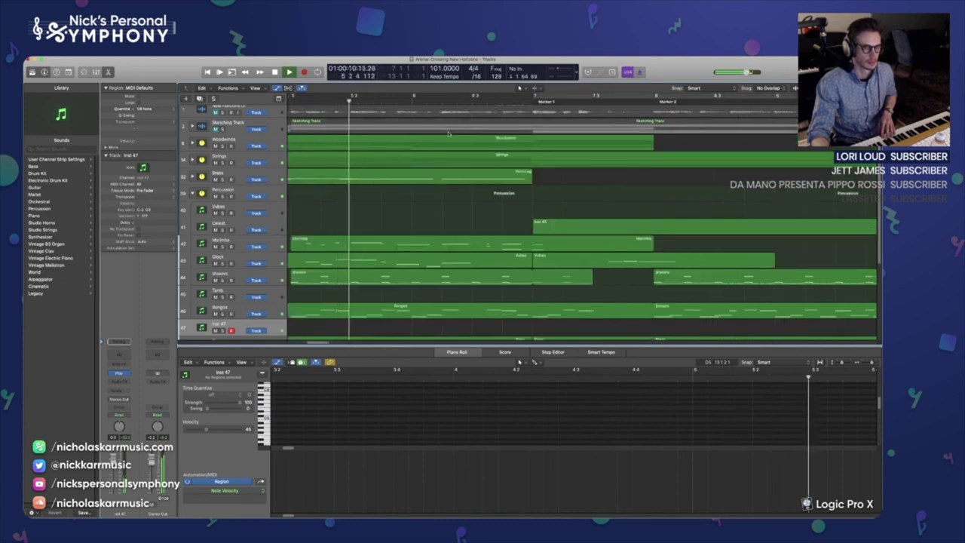
{"action": "left_click", "coordinate": [274, 72]}
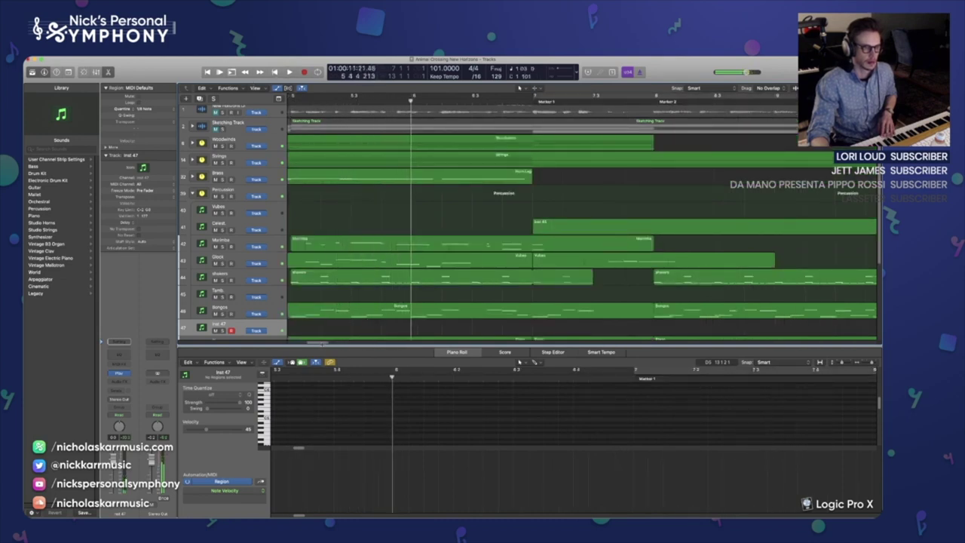
{"action": "key", "text": "r"}
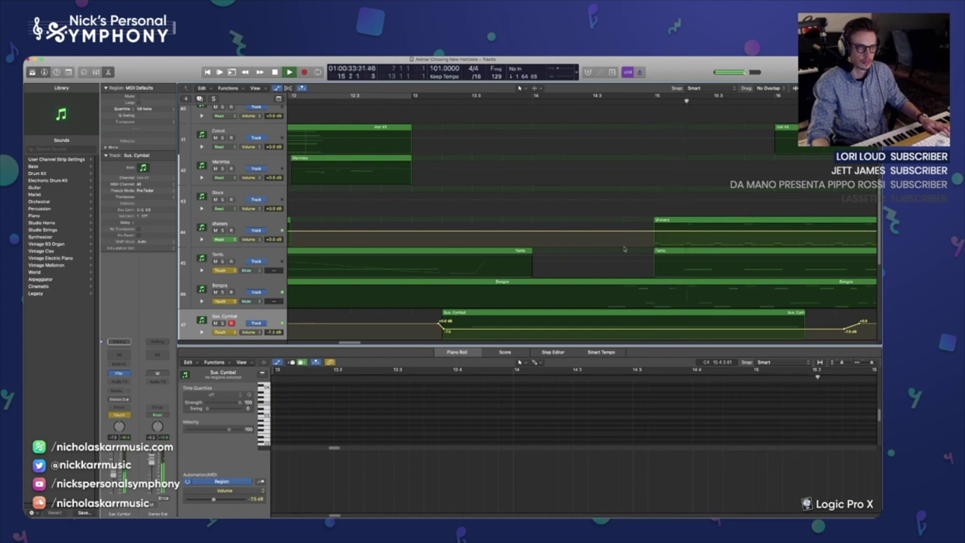
{"action": "left_click_drag", "start_coordinate": [615, 330], "coordinate": [615, 336]}
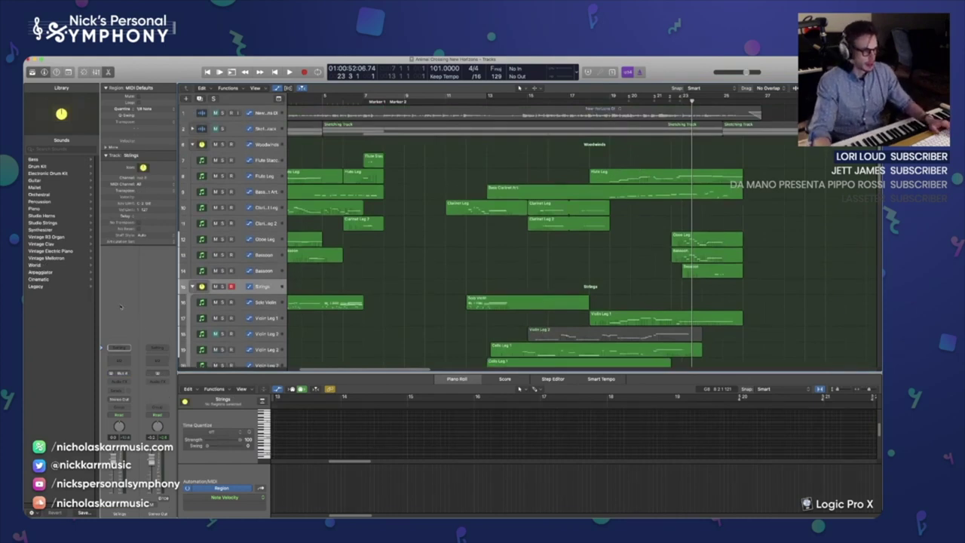
Step: Add a software instrument track to the Strings group and audition the Sync Wave Bass and Synthetic Double Bass patches
{"action": "left_click", "coordinate": [185, 99]}
{"action": "key", "text": "Return"}
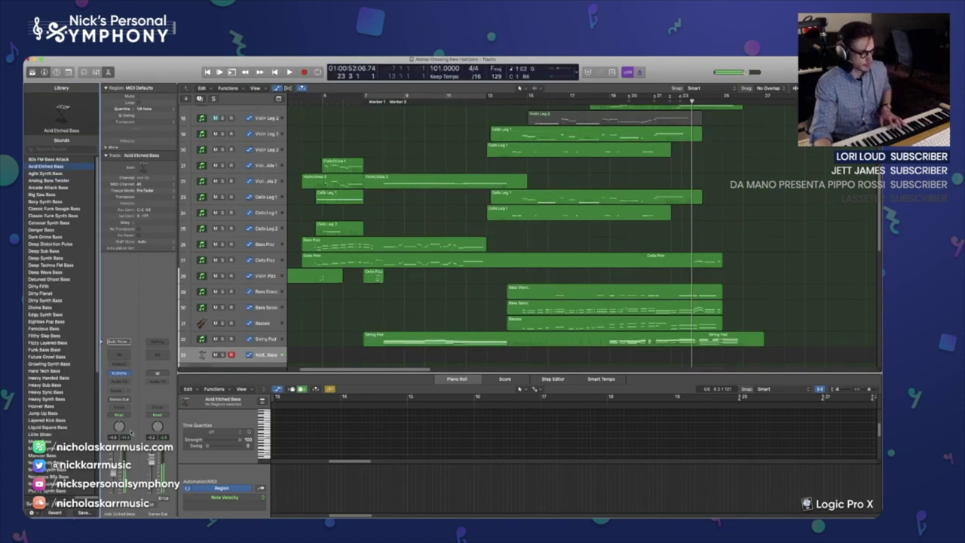
{"action": "scroll", "coordinate": [57, 261], "scroll_direction": "down", "scroll_amount": 8}
{"action": "left_click", "coordinate": [57, 243]}
{"action": "left_click", "coordinate": [45, 363]}
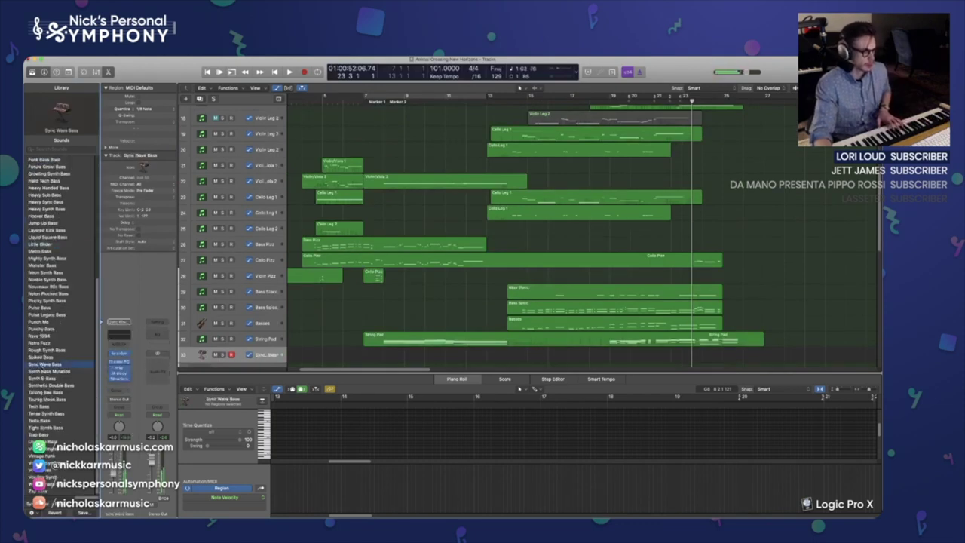
{"action": "left_click", "coordinate": [53, 385]}
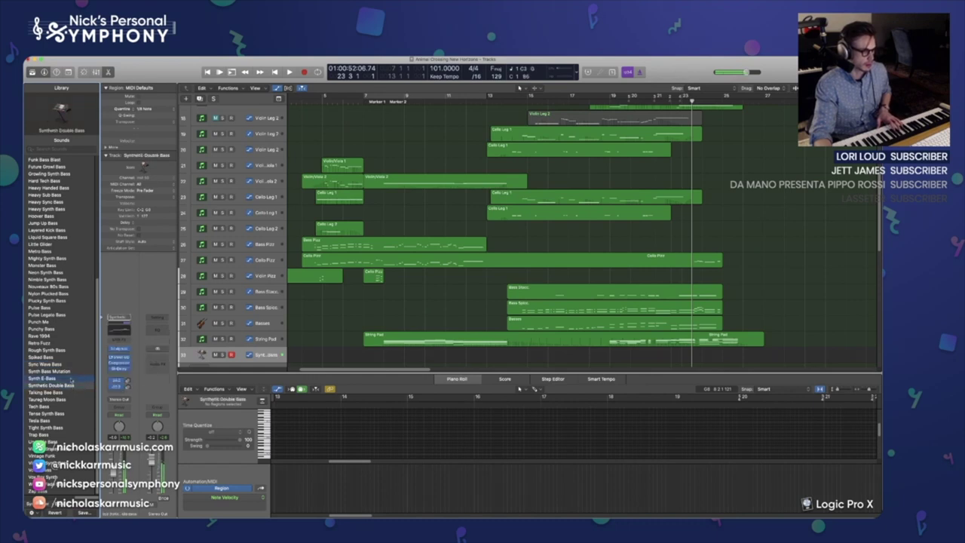
Step: Load the Synth E-Bass patch on the new track and open its Channel EQ
{"action": "left_click", "coordinate": [45, 378]}
{"action": "left_click", "coordinate": [118, 345]}
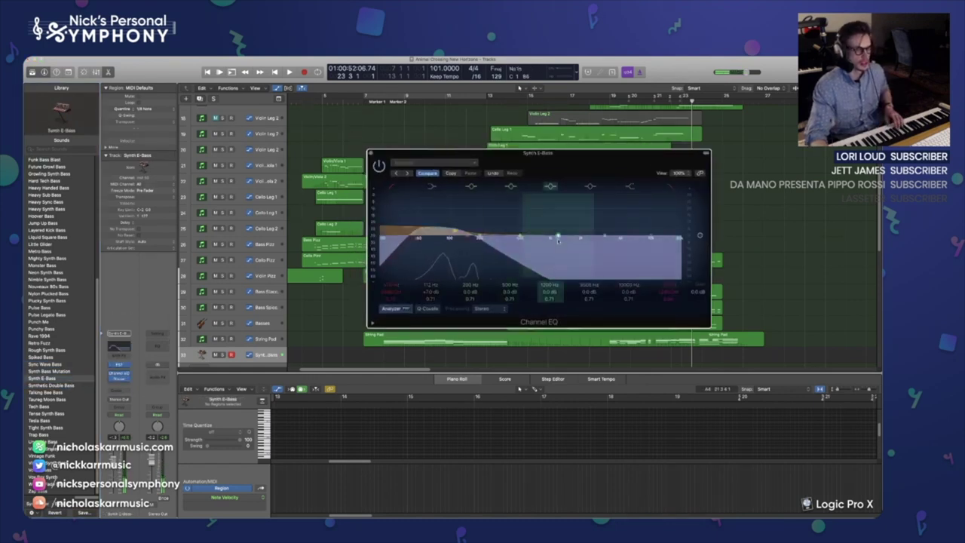
{"action": "left_click", "coordinate": [124, 427]}
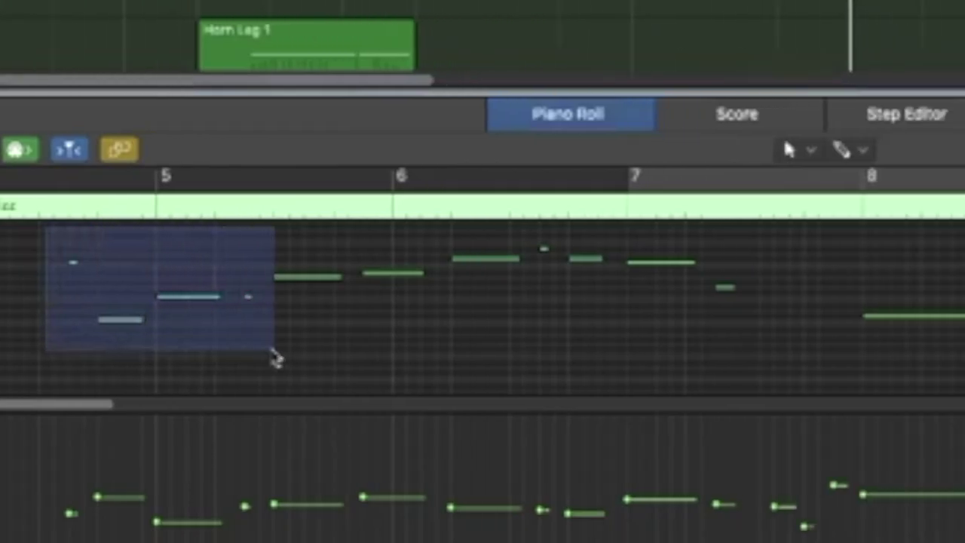
Step: Select the notes of the Cello Pizz region through the start of bar 12 in the piano roll
{"action": "left_click_drag", "start_coordinate": [373, 448], "coordinate": [618, 453]}
{"action": "left_click_drag", "start_coordinate": [456, 371], "coordinate": [719, 373]}
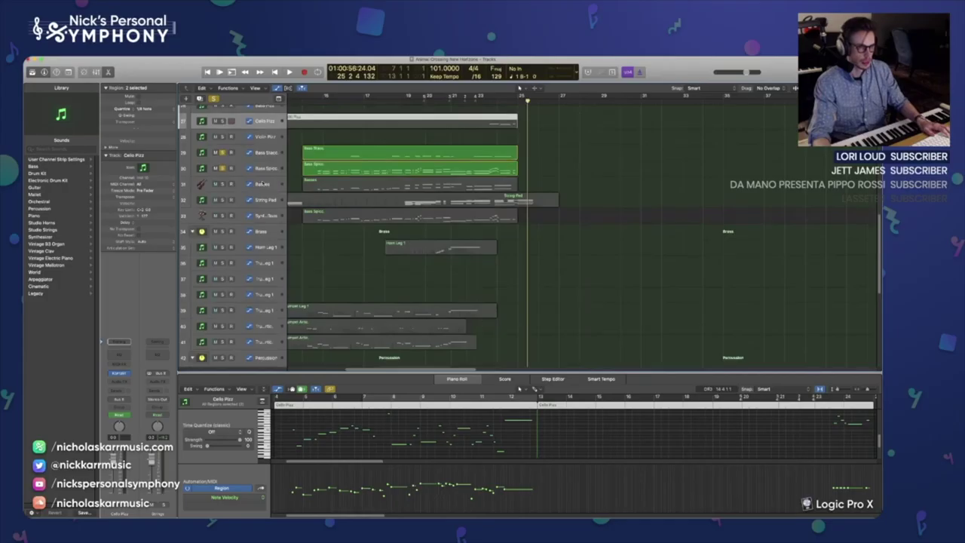
Step: Select the Basses track and move the playhead to bar 22
{"action": "left_click", "coordinate": [262, 184]}
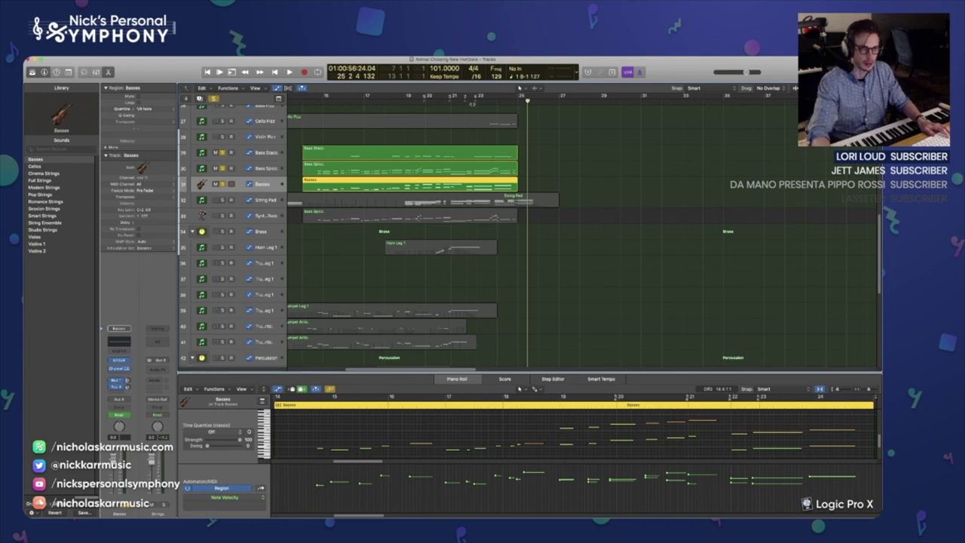
{"action": "left_click_drag", "start_coordinate": [472, 104], "coordinate": [465, 126]}
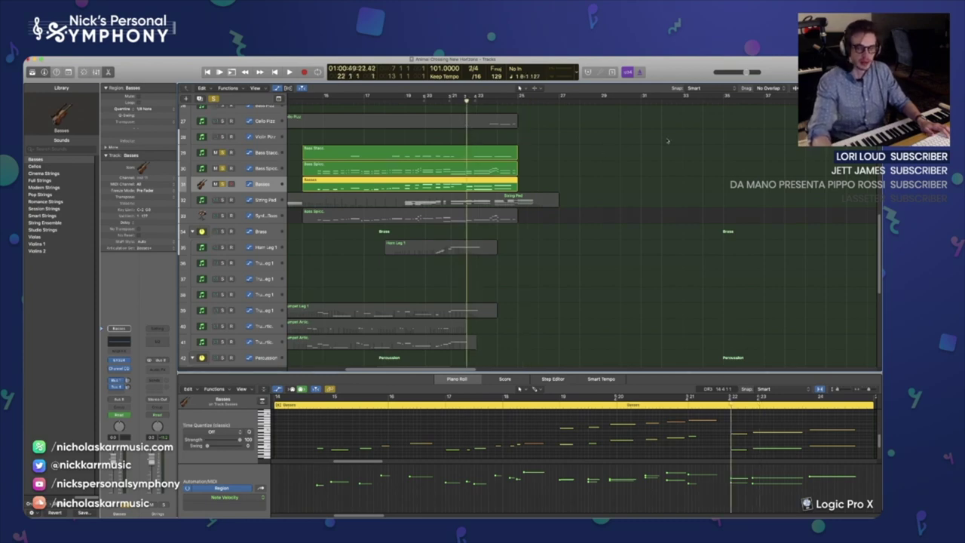